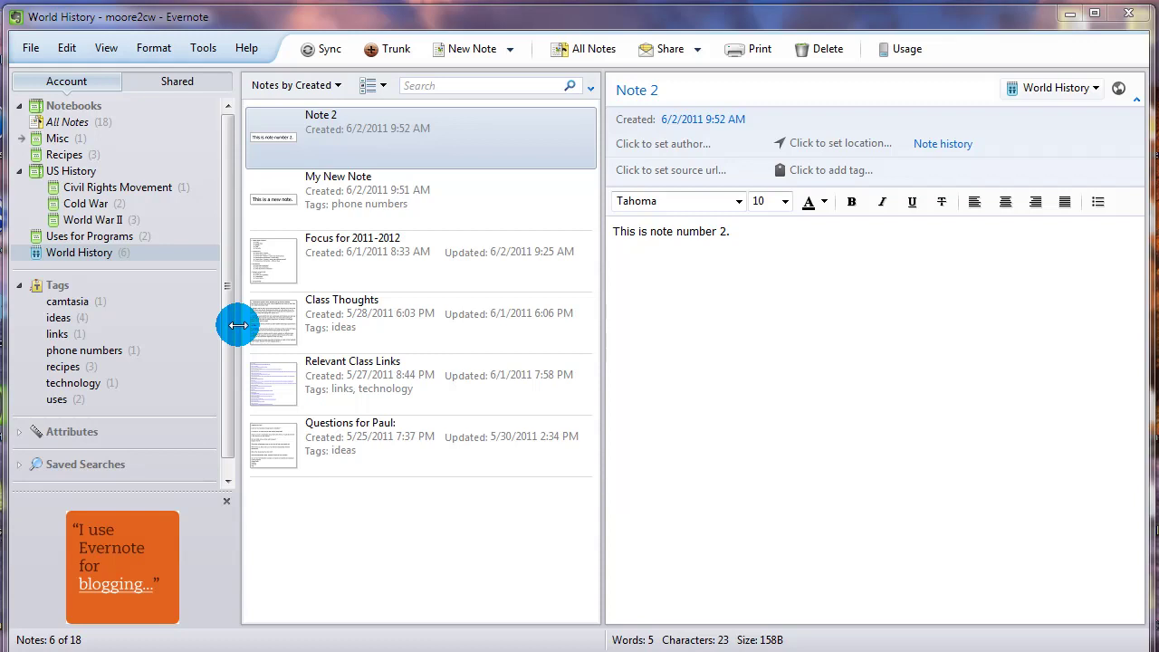
- Add 'Start typing notes in the class.' as a new line under Note 2's first sentence
click(762, 273)
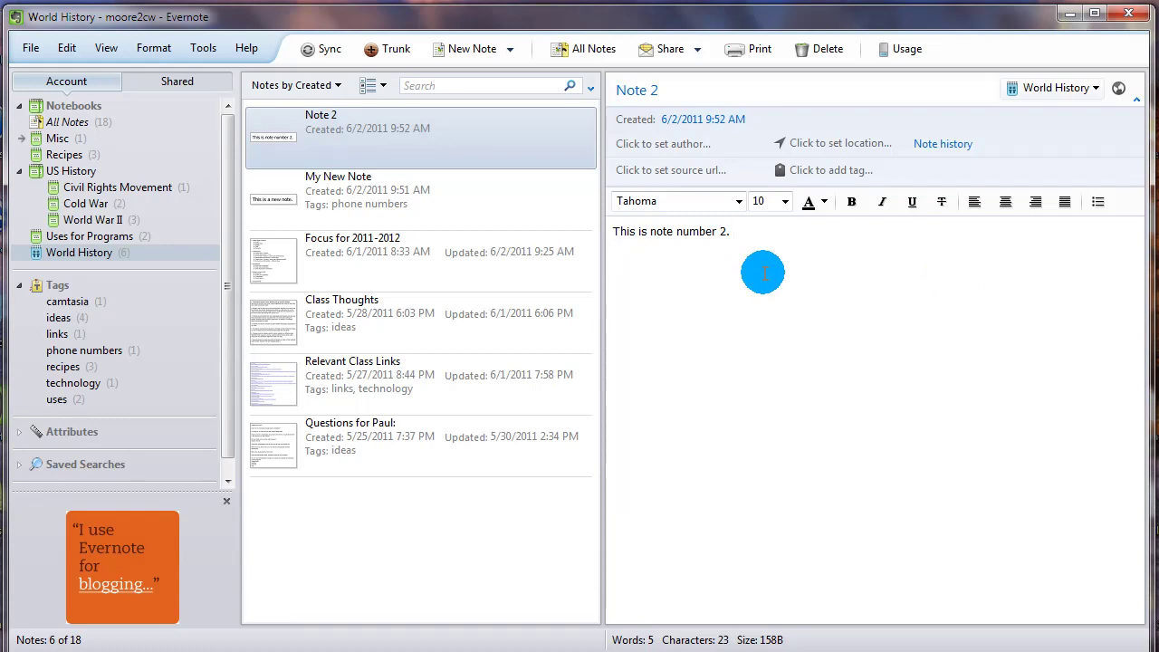
key(Return)
key(Return)
text(Start typing notes in the class)
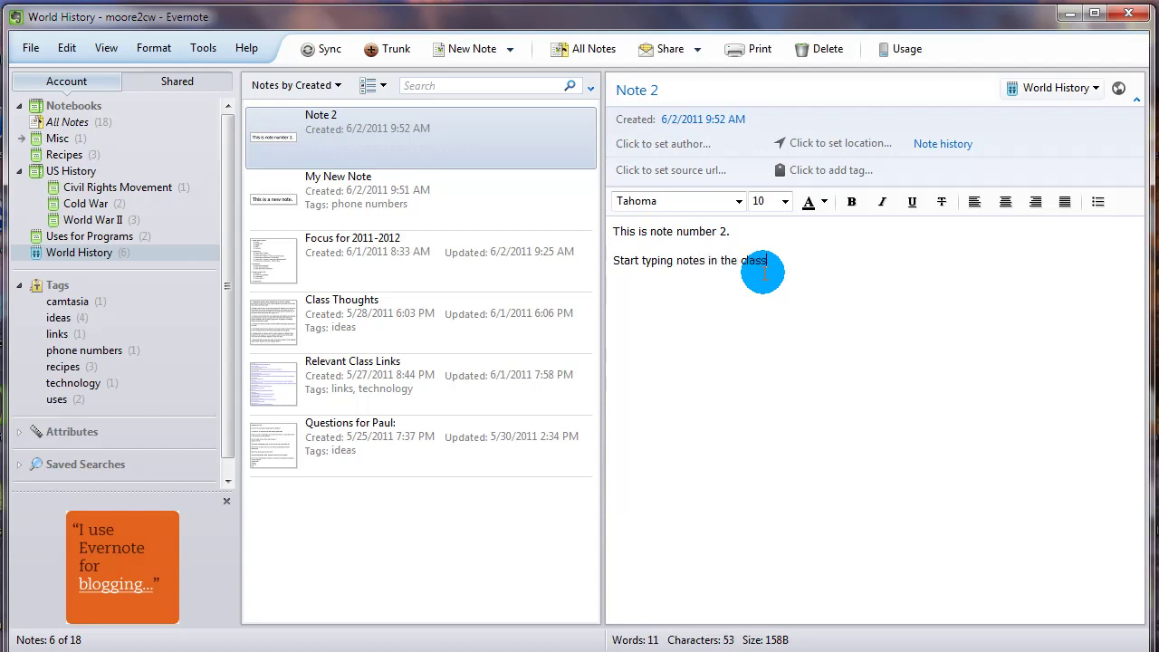
text(.)
key(Return)
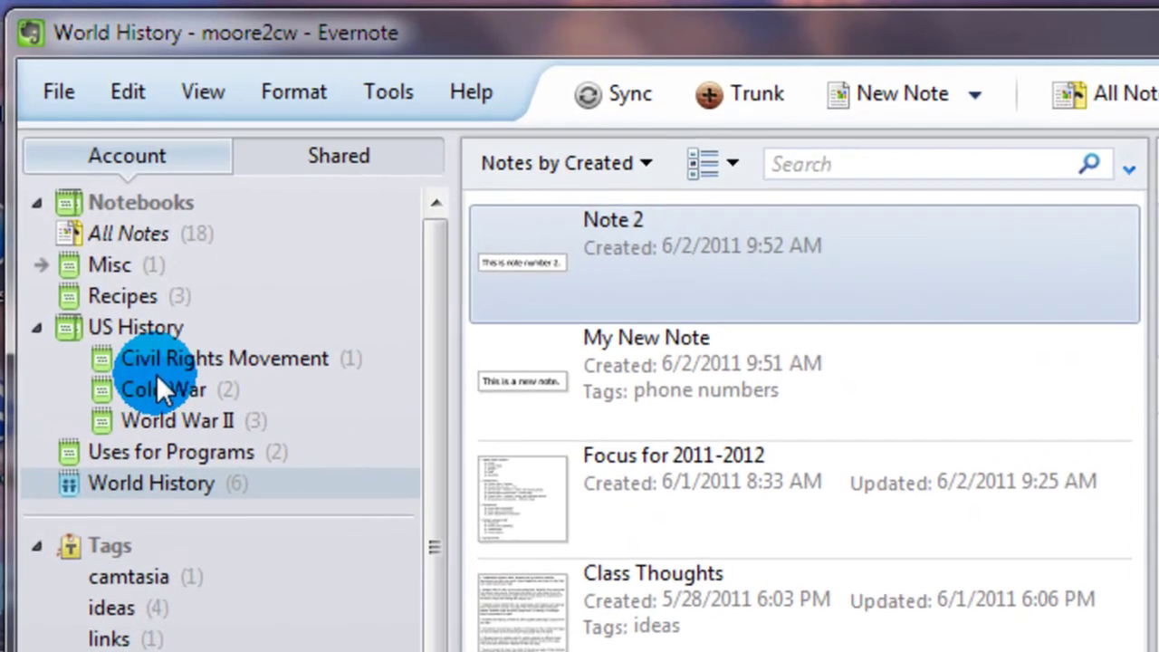
- Expand the US History stack and browse its World War II, Cold War and Civil Rights Movement notebooks
click(39, 331)
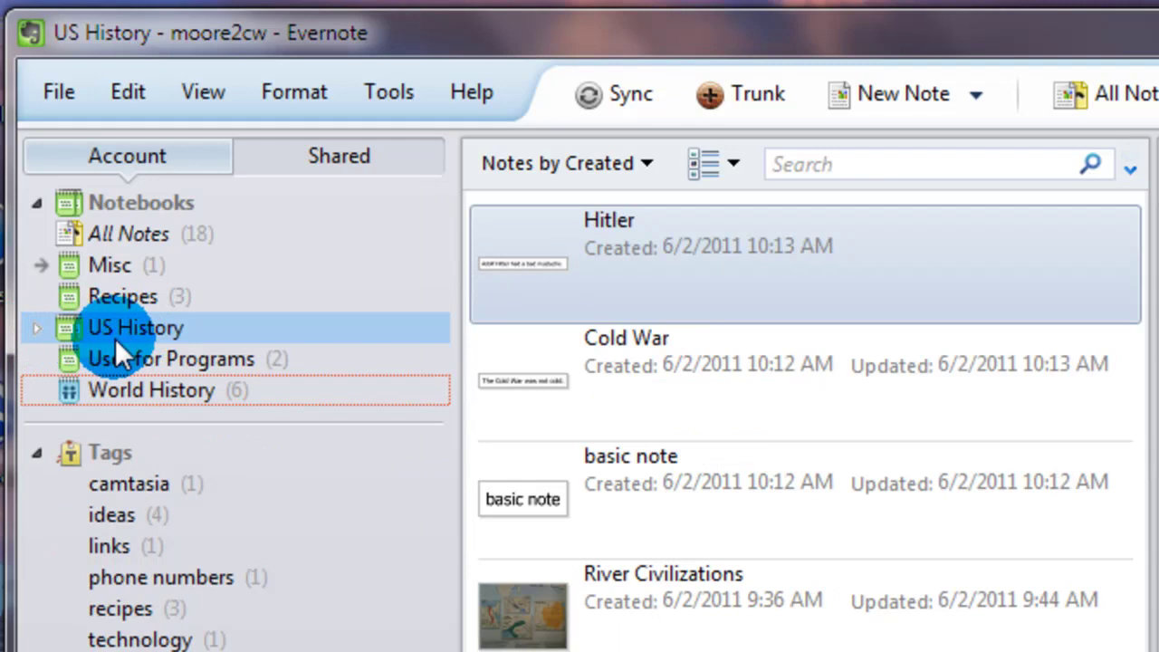
click(39, 329)
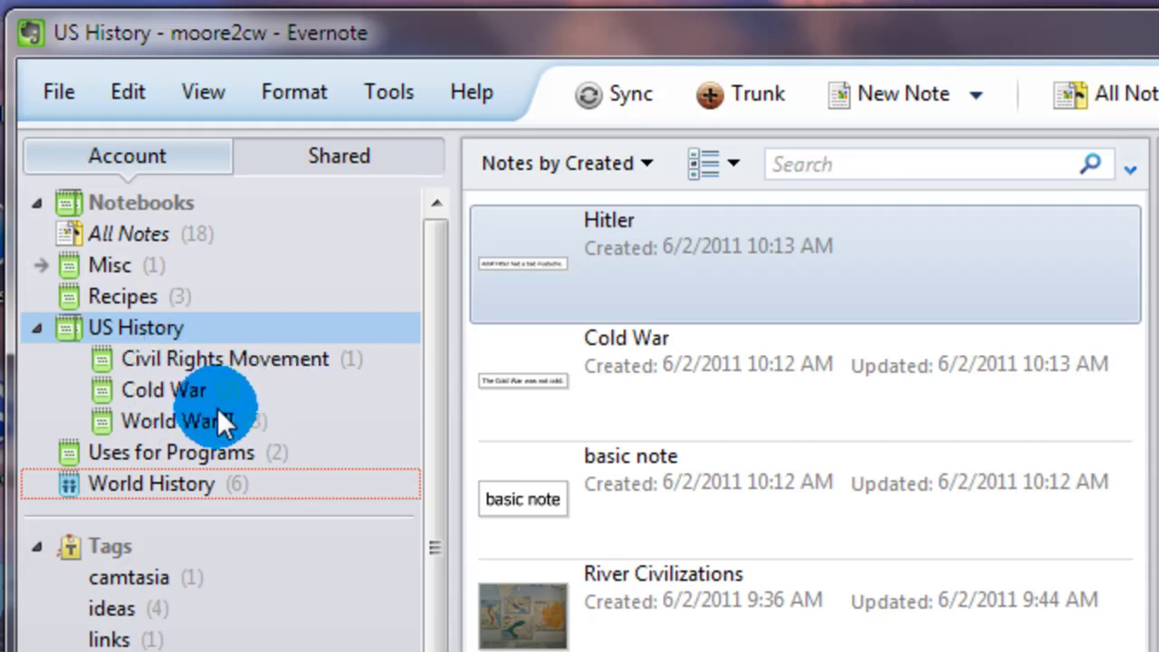
click(196, 419)
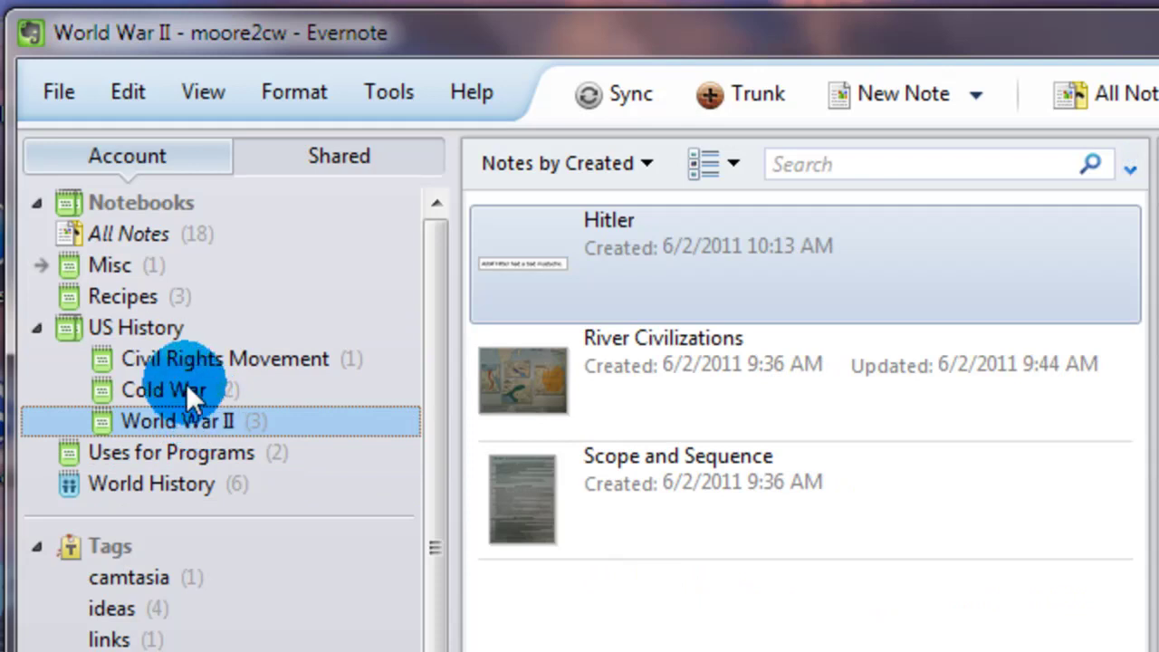
click(186, 390)
click(183, 357)
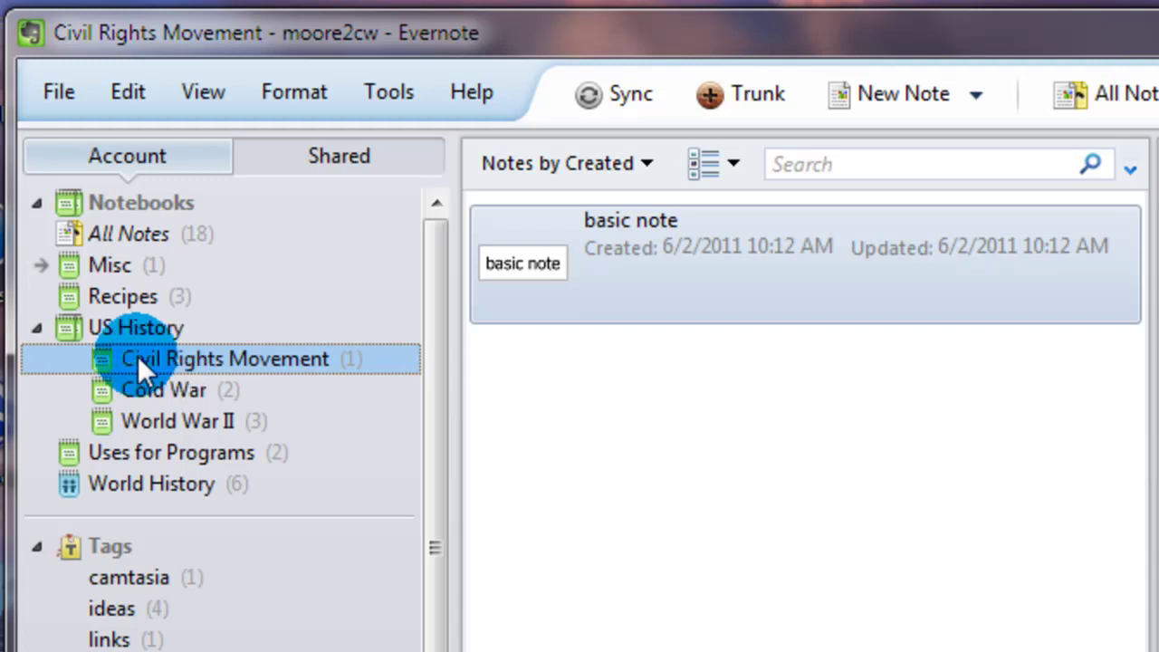
- View all US History notes, then Misc and All Notes, ending on the expanded US History stack
click(128, 331)
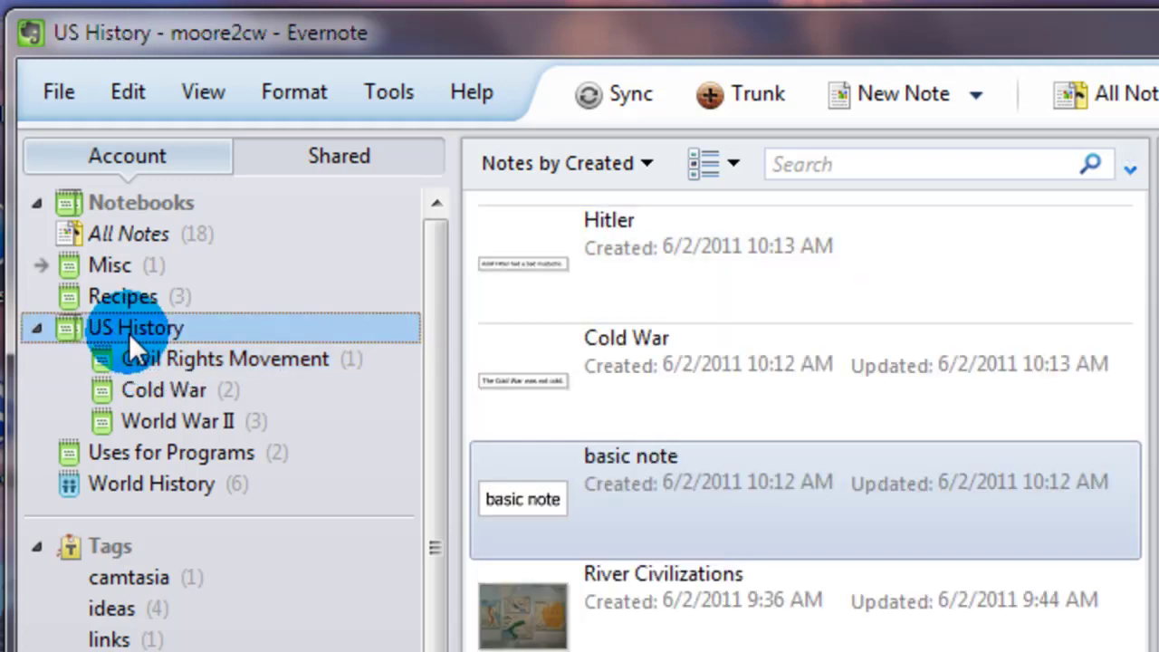
click(40, 327)
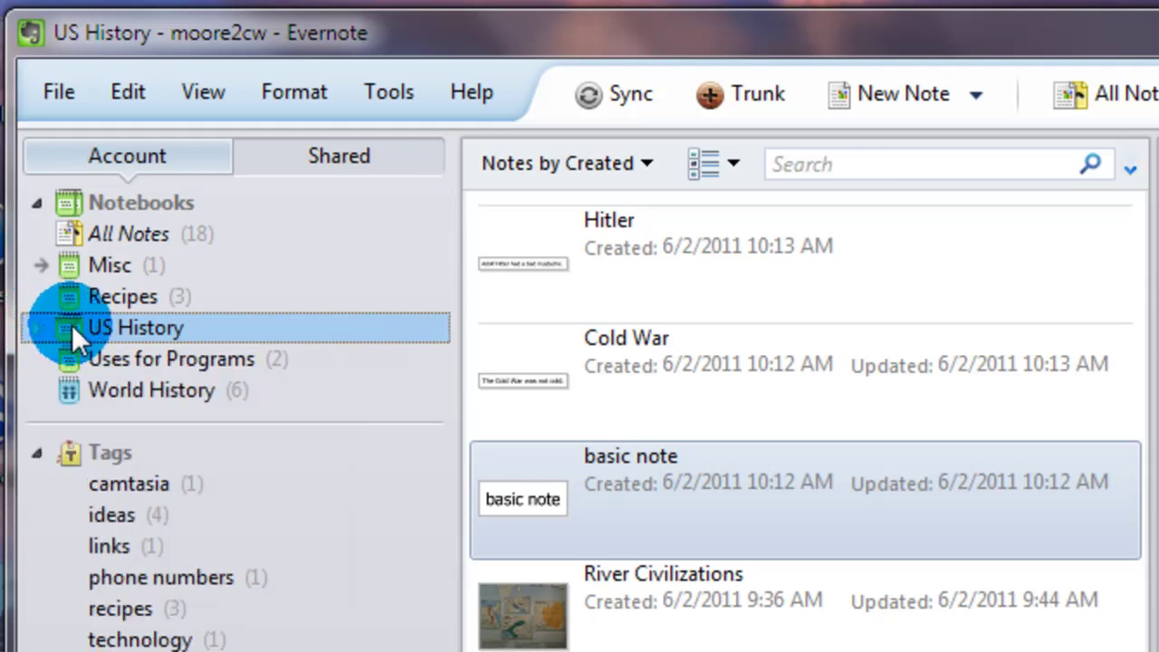
click(103, 267)
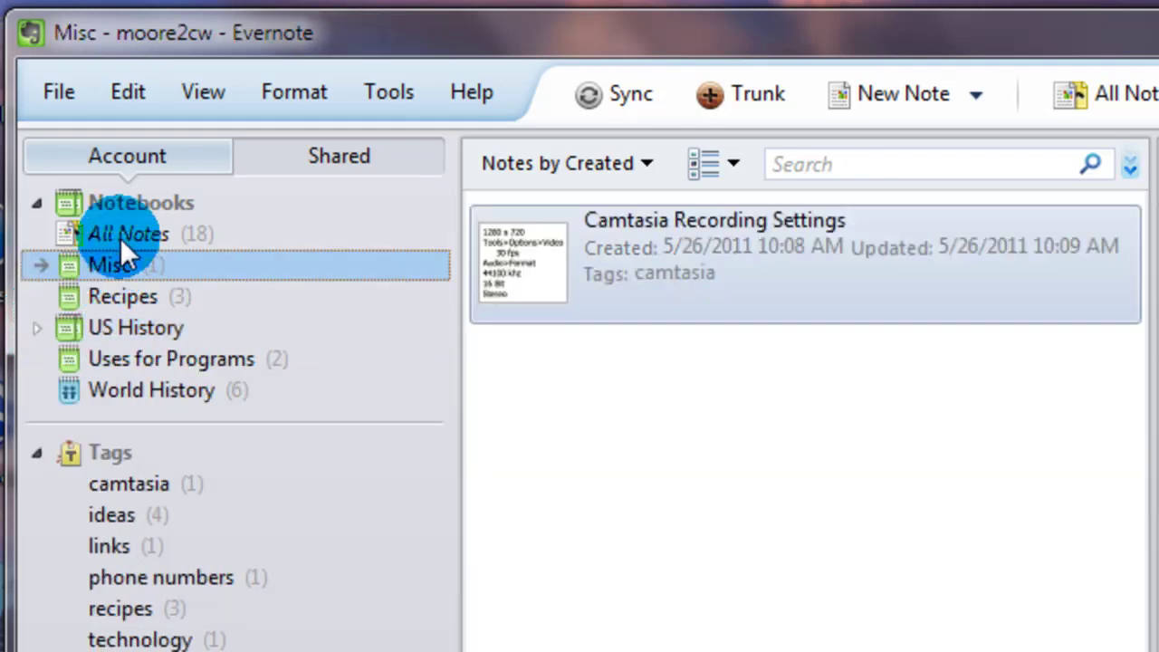
click(121, 235)
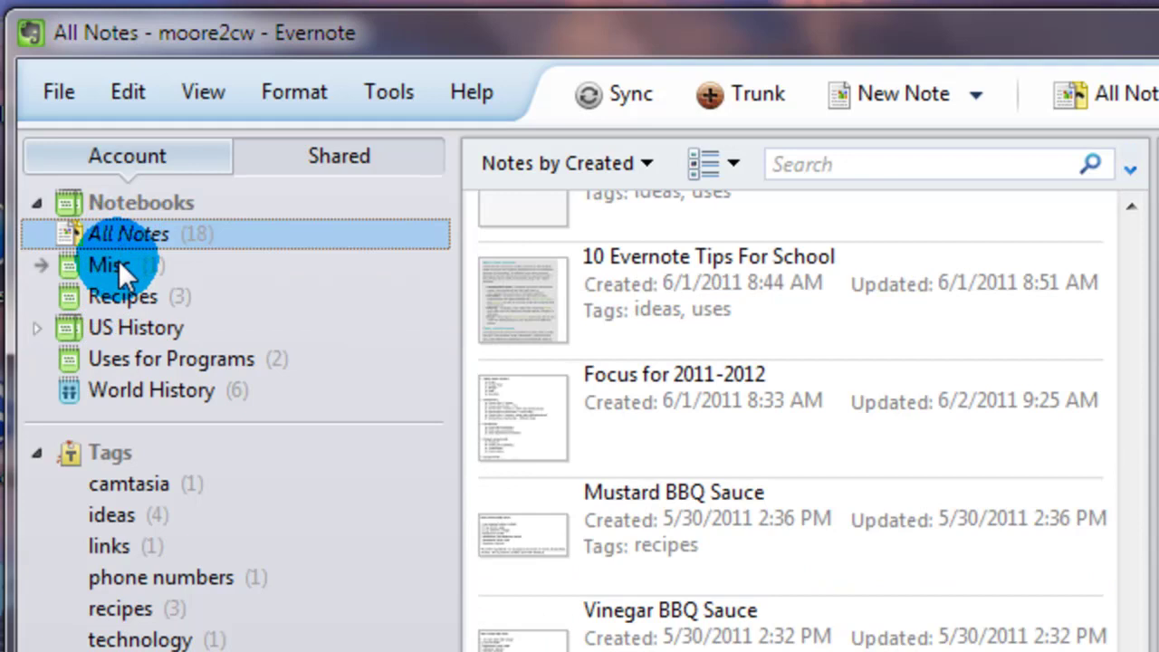
click(38, 329)
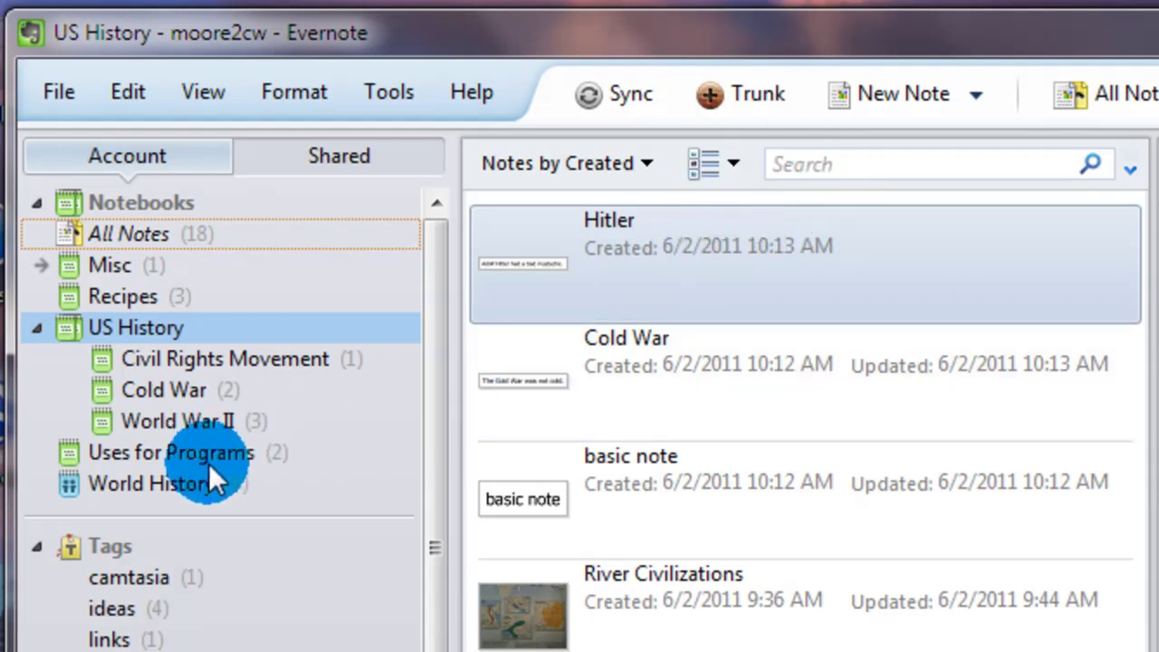
- Search the World History notebook for 'cold', trim the term to 'c', then clear the search
click(120, 233)
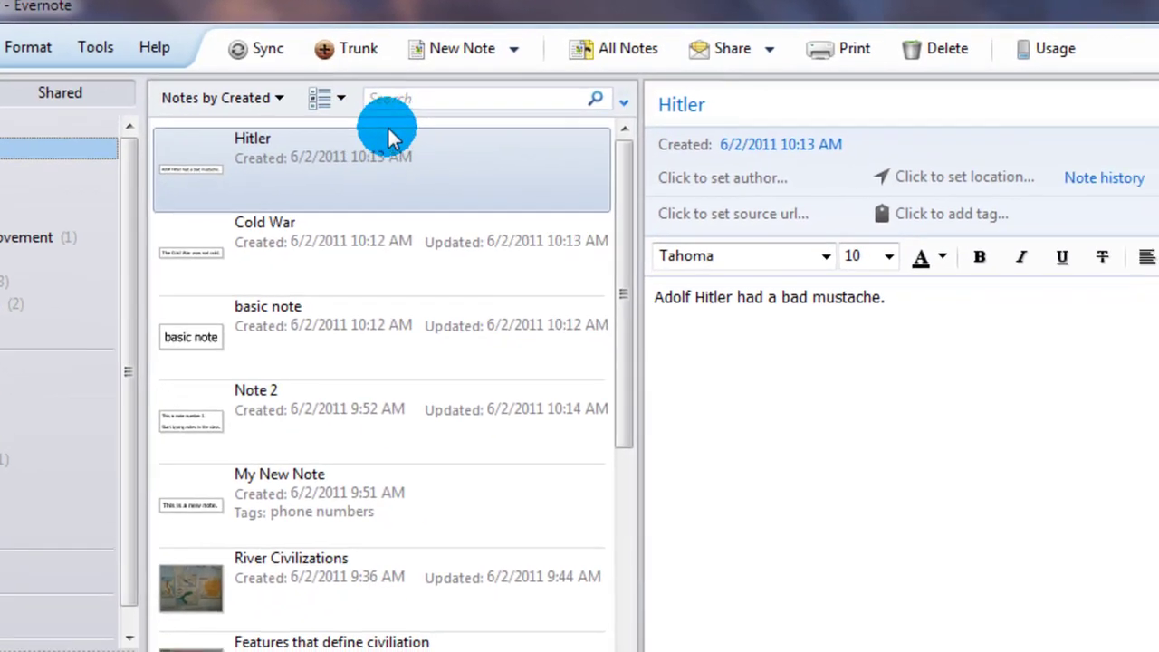
click(36, 322)
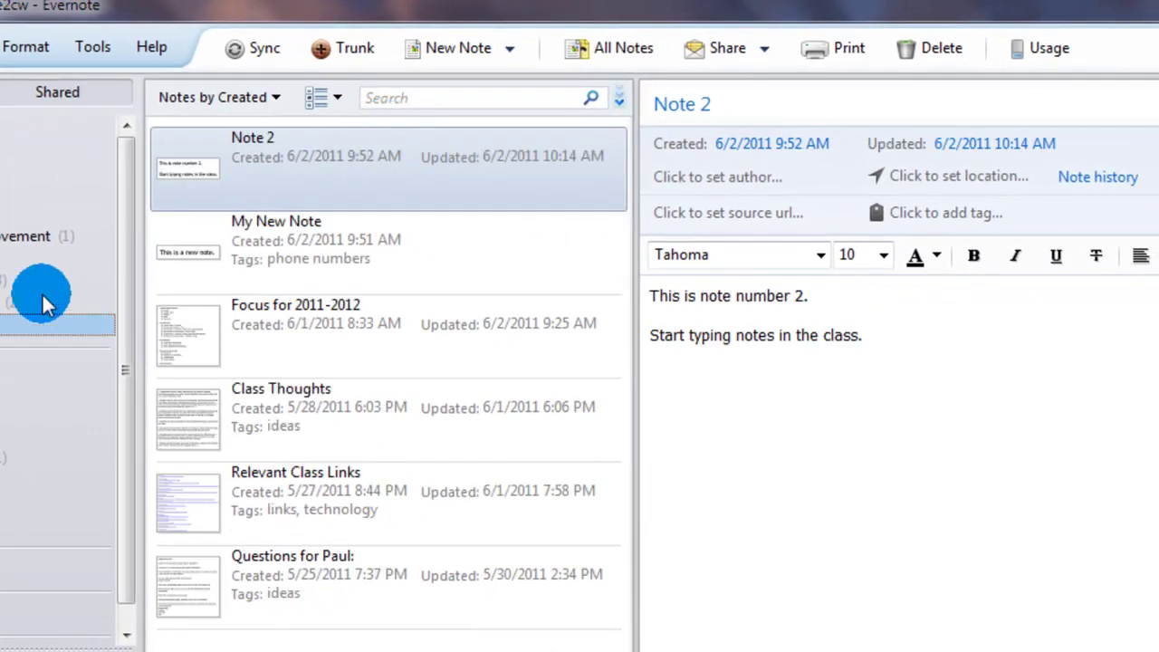
click(414, 100)
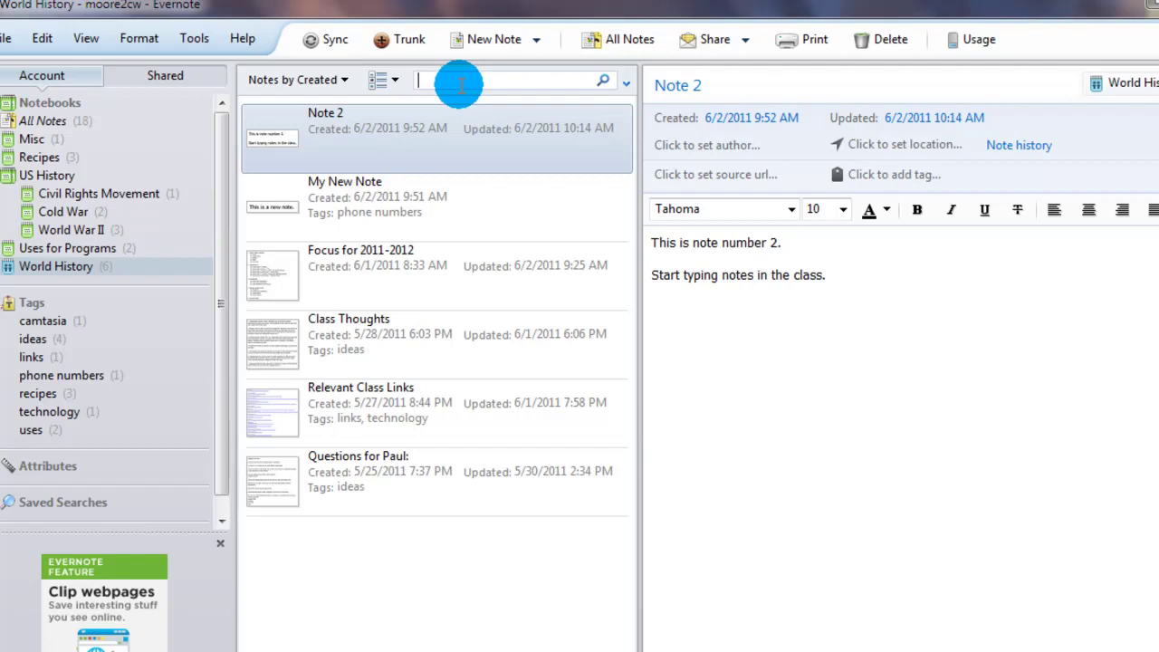
text(cold)
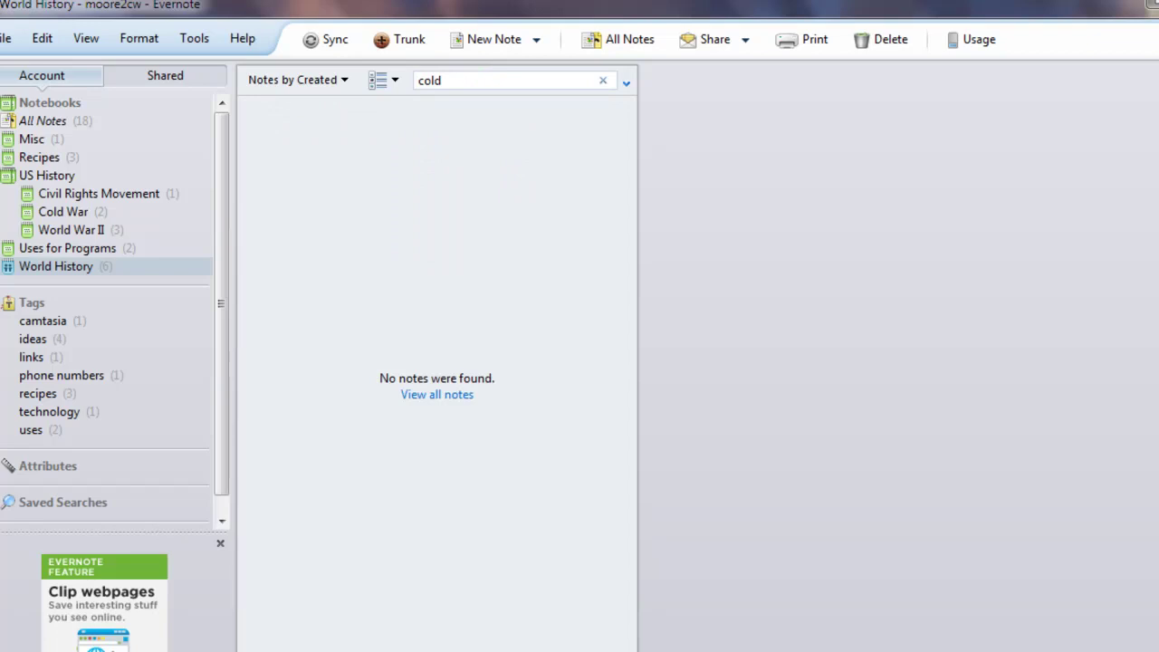
click(459, 82)
key(BackSpace)
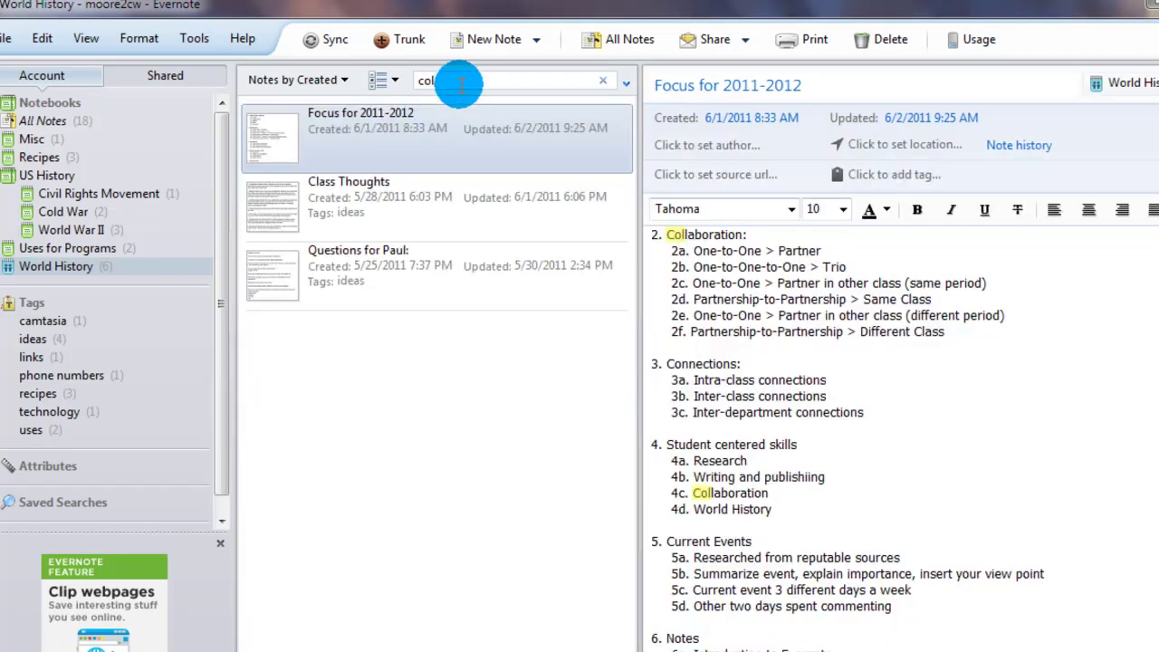
text(d)
key(BackSpace)
key(BackSpace)
key(BackSpace)
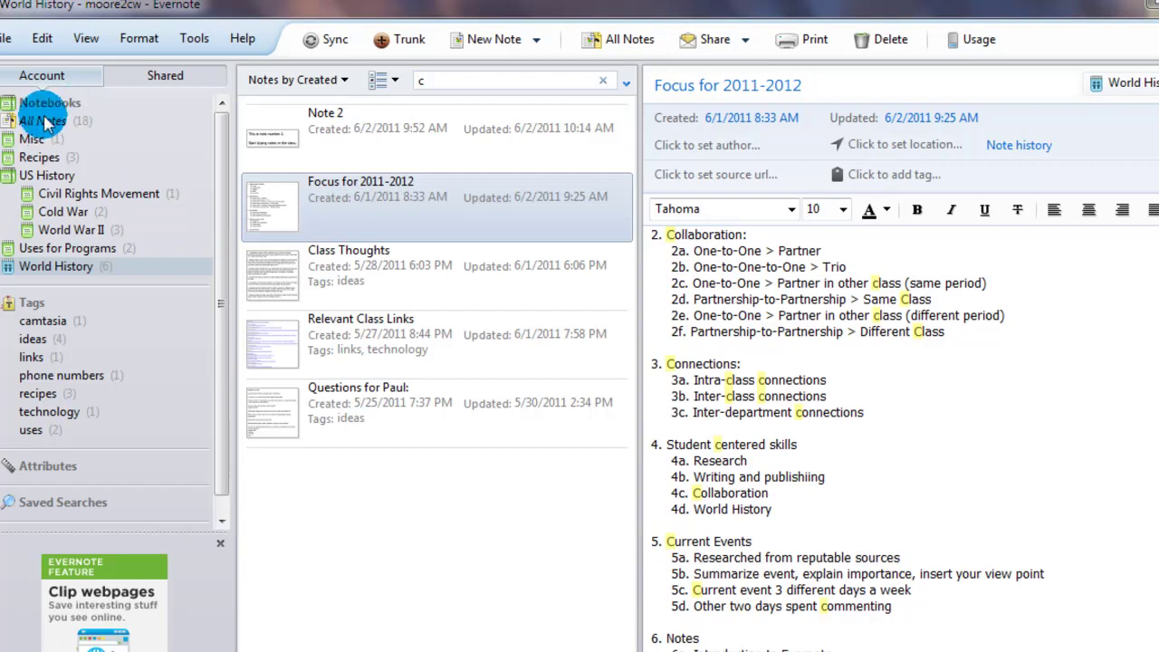
click(73, 120)
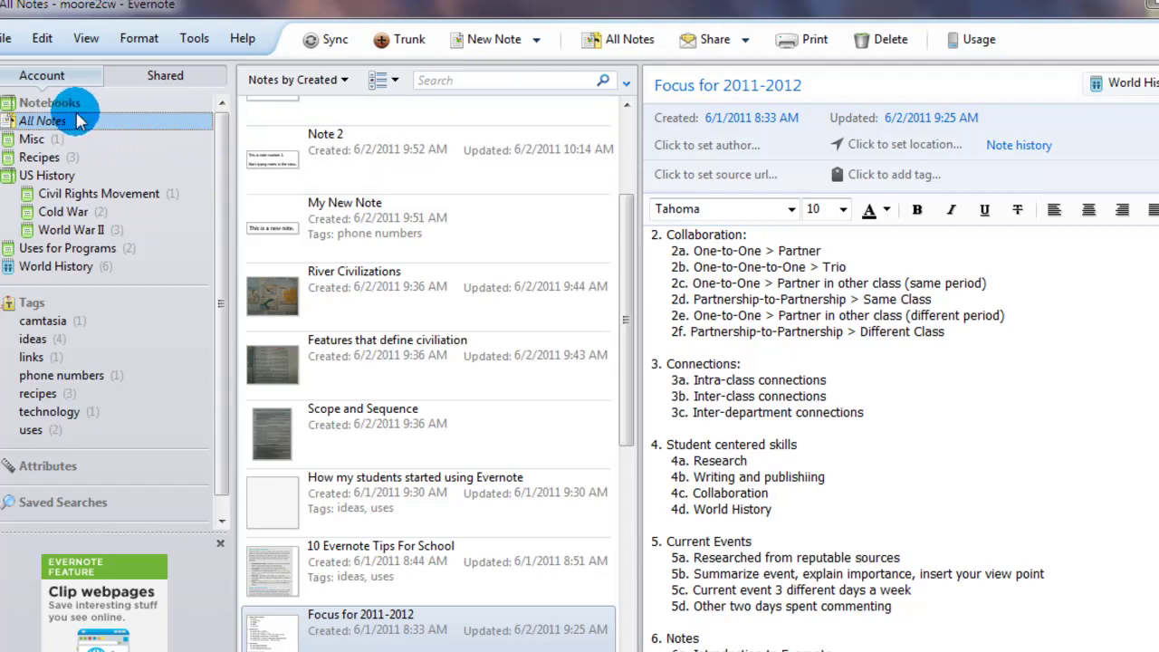
- Search US History for 'cold' to find the Cold War note, then return to All Notes
click(62, 176)
click(469, 83)
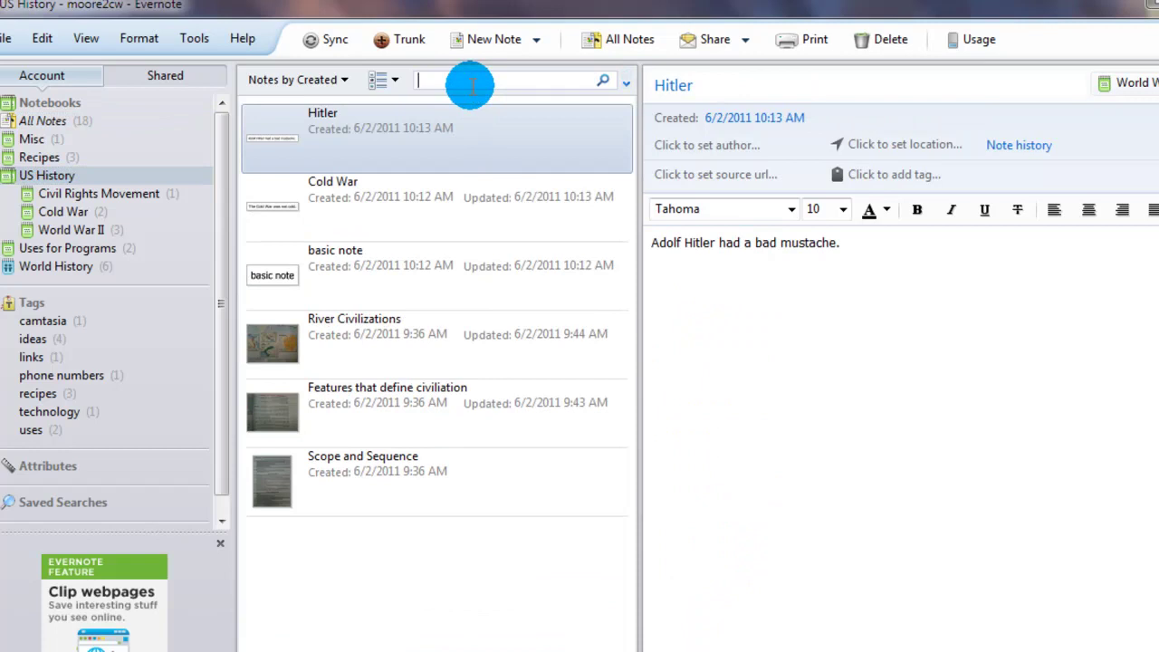
text(cold)
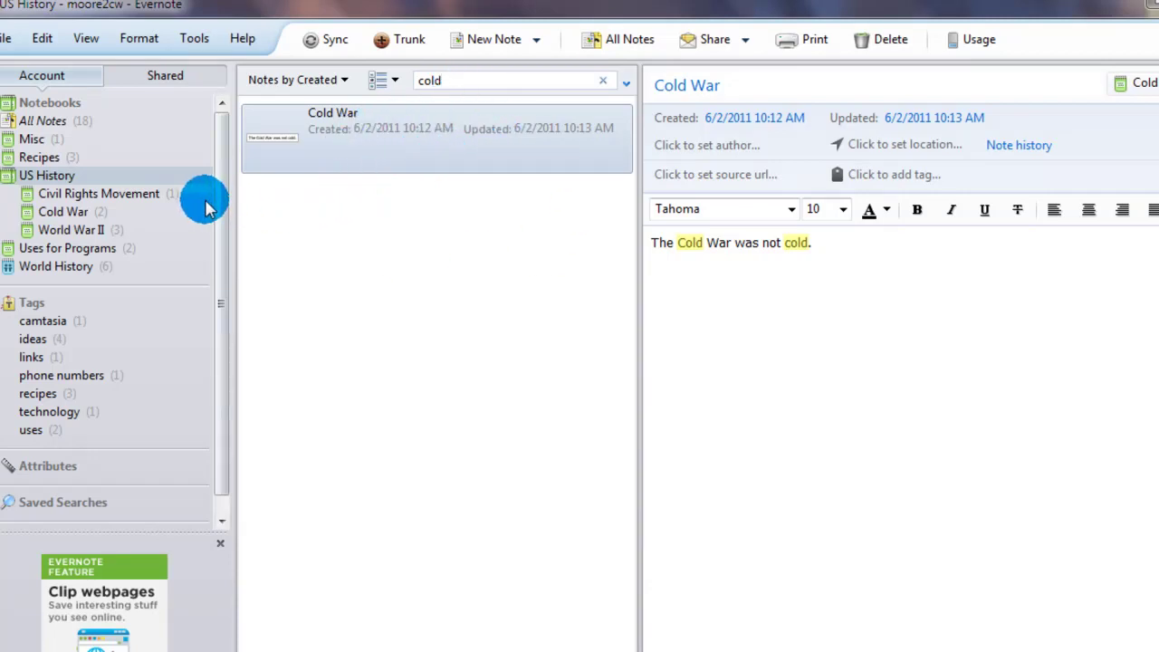
click(44, 123)
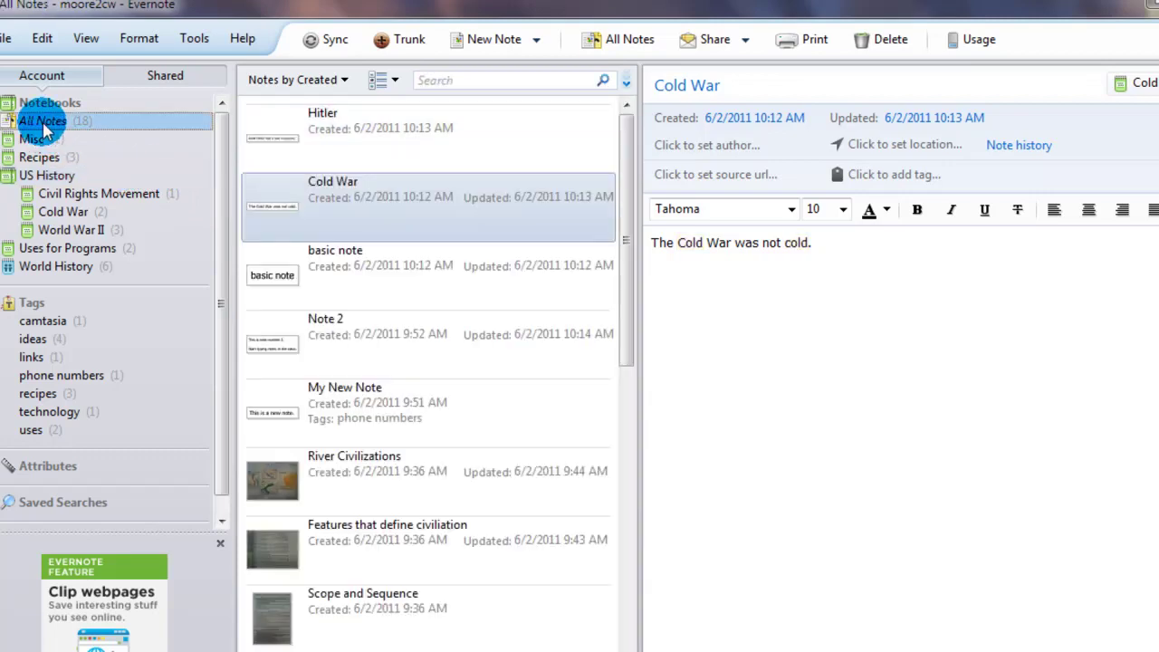
click(493, 80)
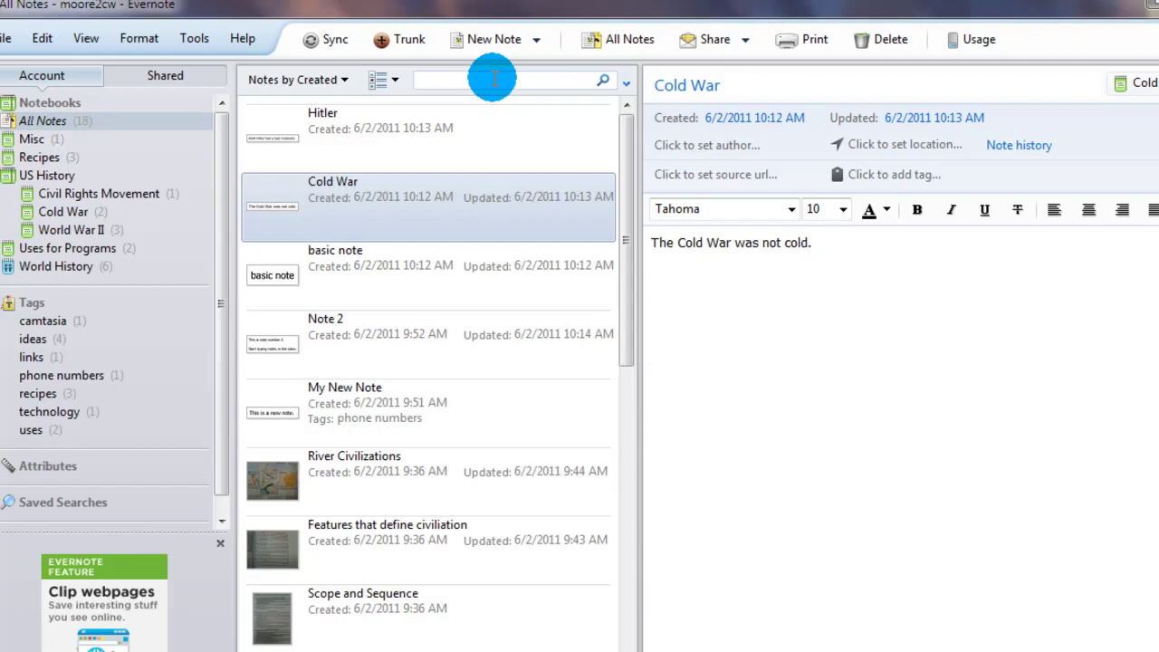
- Search all notes for 'student', returning five matches including 'How my students started using Evernote'
text(student)
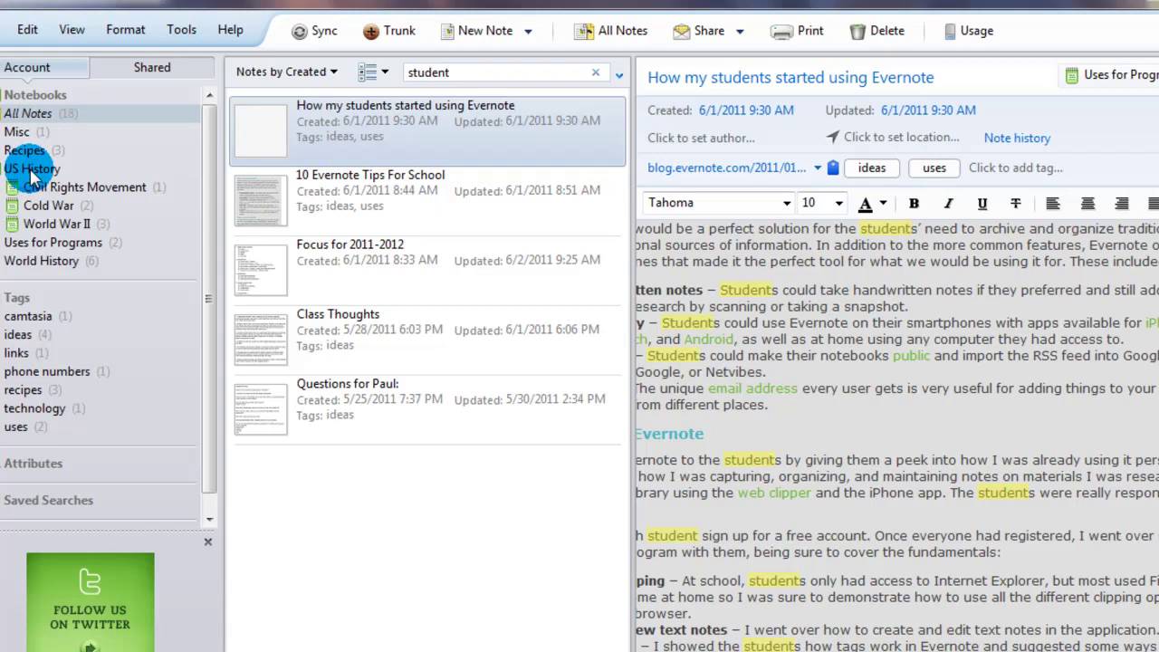
- Browse Civil Rights Movement and Cold War, then open the Scope and Sequence note in World War II
click(52, 189)
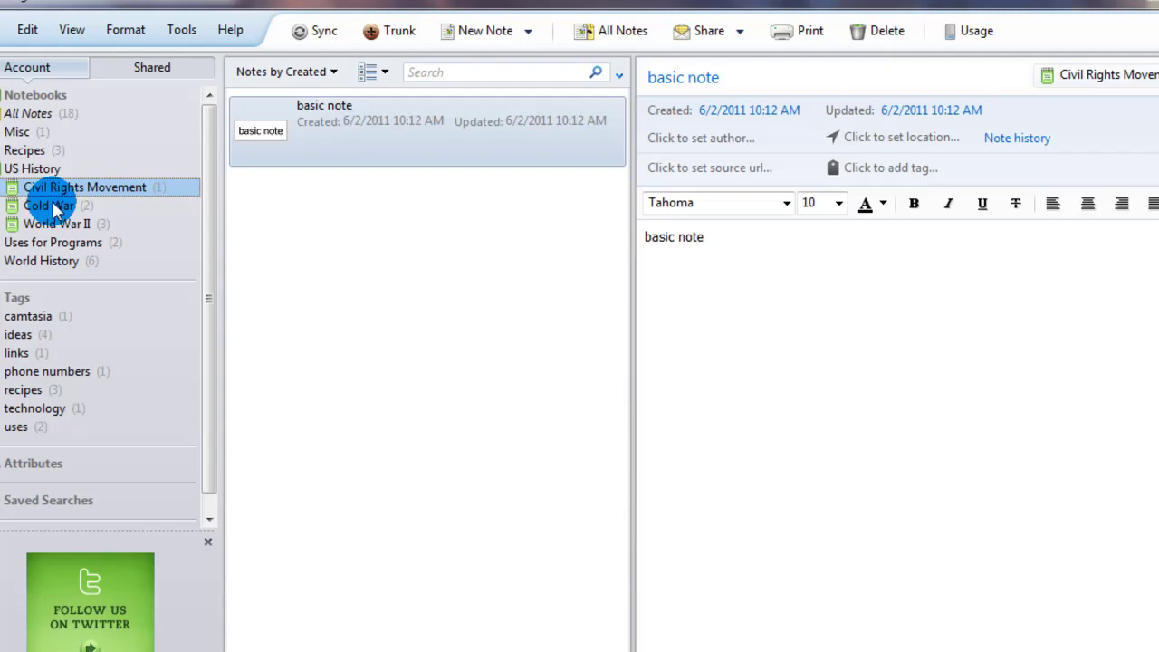
click(56, 207)
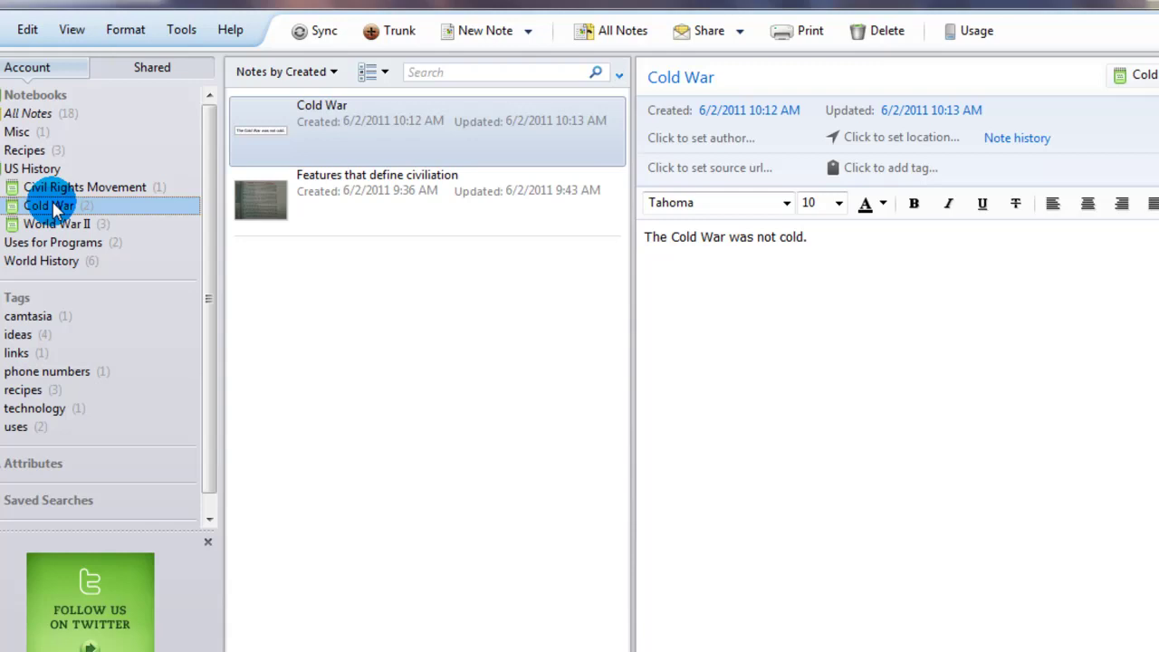
click(60, 225)
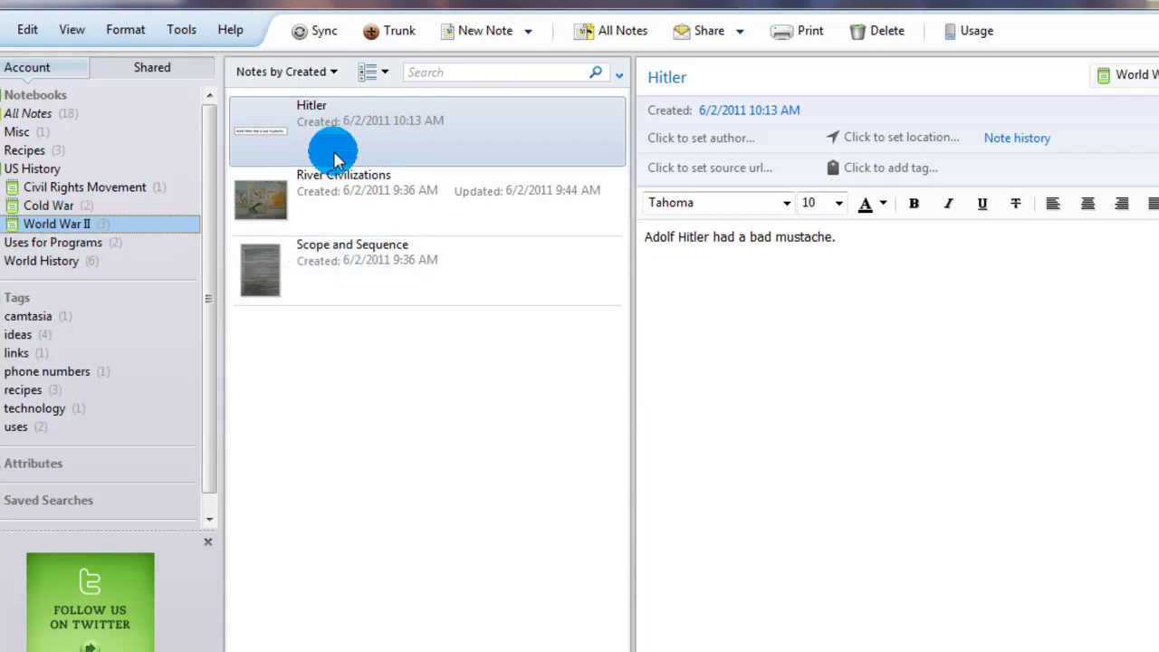
click(328, 272)
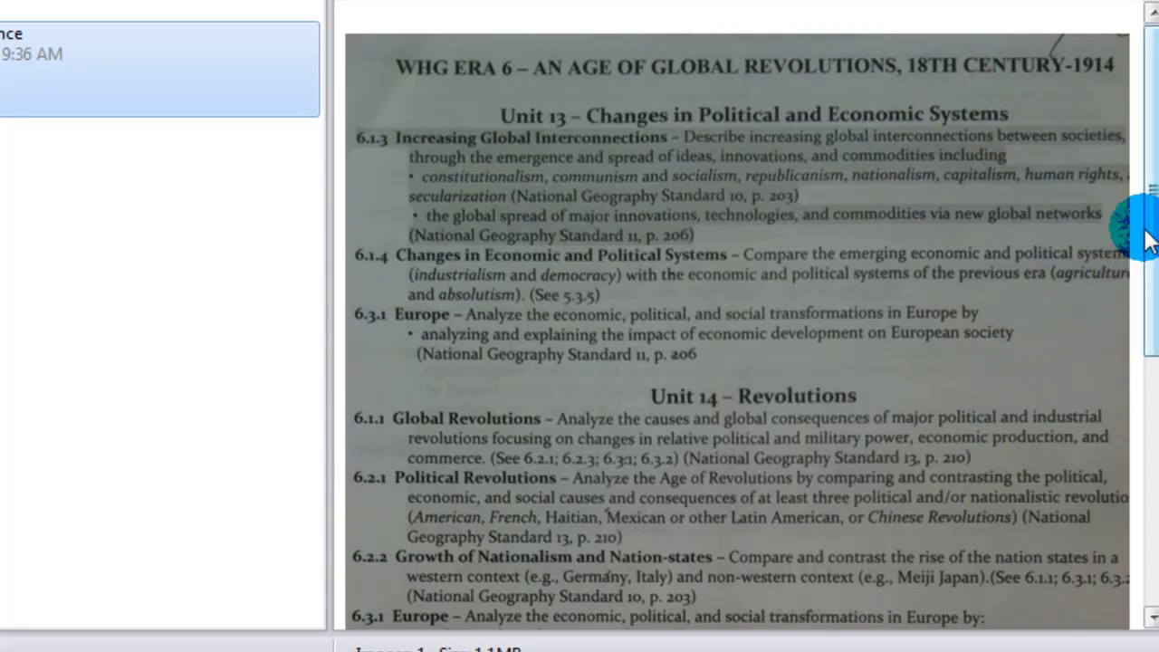
scroll(1151, 235, down, 2)
drag(1151, 244, 995, 238)
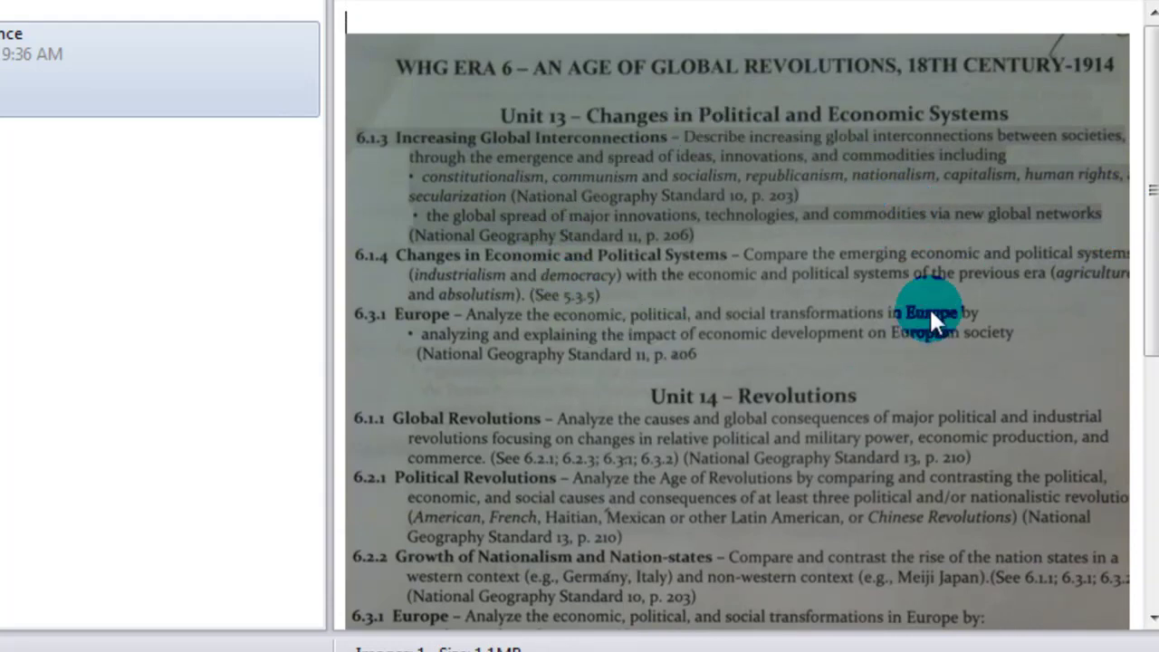
scroll(931, 312, down, 5)
scroll(932, 313, up, 5)
- Open the handout photo in Windows Photo Viewer, zoom in on it, then close the viewer
double_click(757, 217)
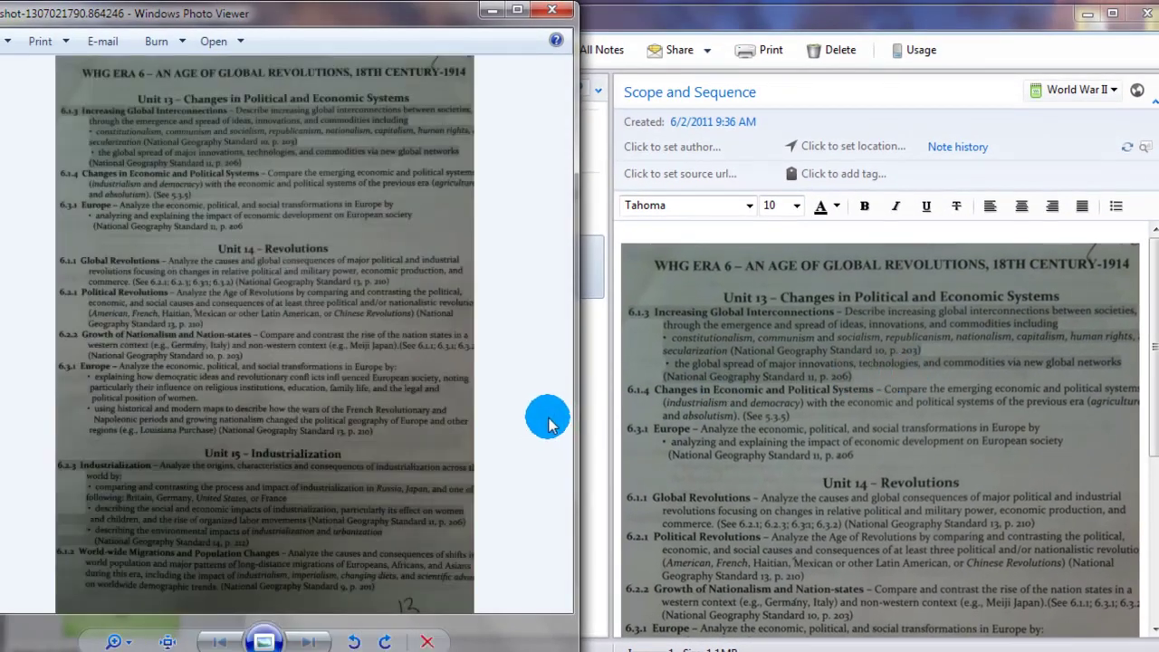
click(116, 642)
drag(131, 629, 121, 579)
click(554, 12)
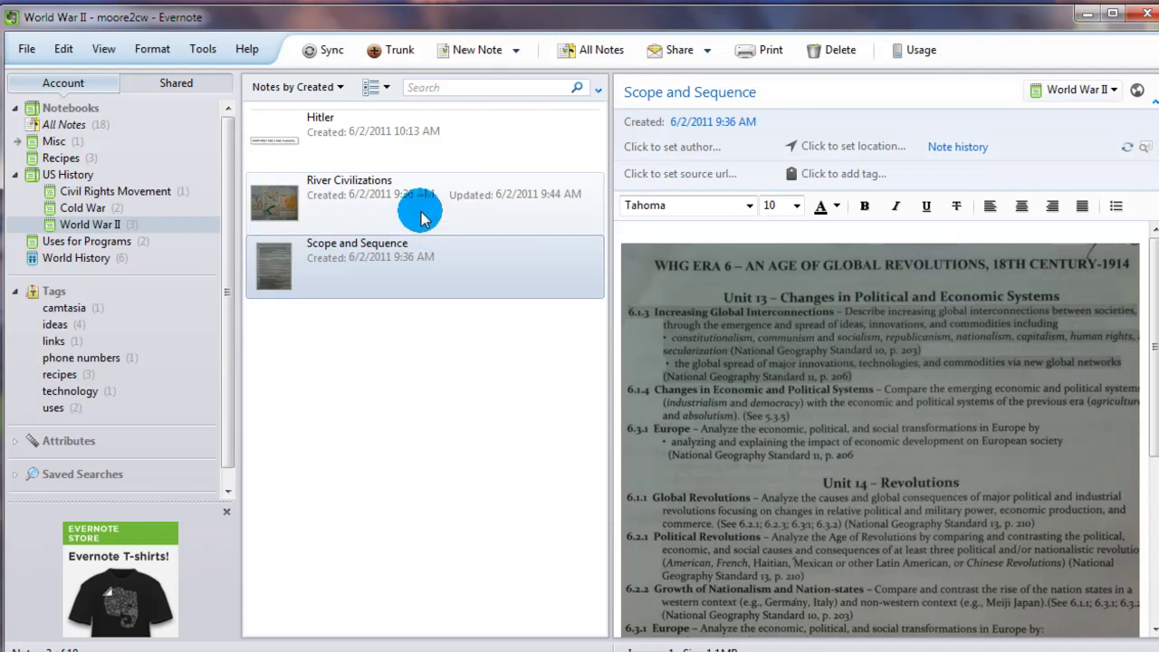
- View the Cold War note 'Features that define civiliation', then open River Civilizations in World War II
click(81, 209)
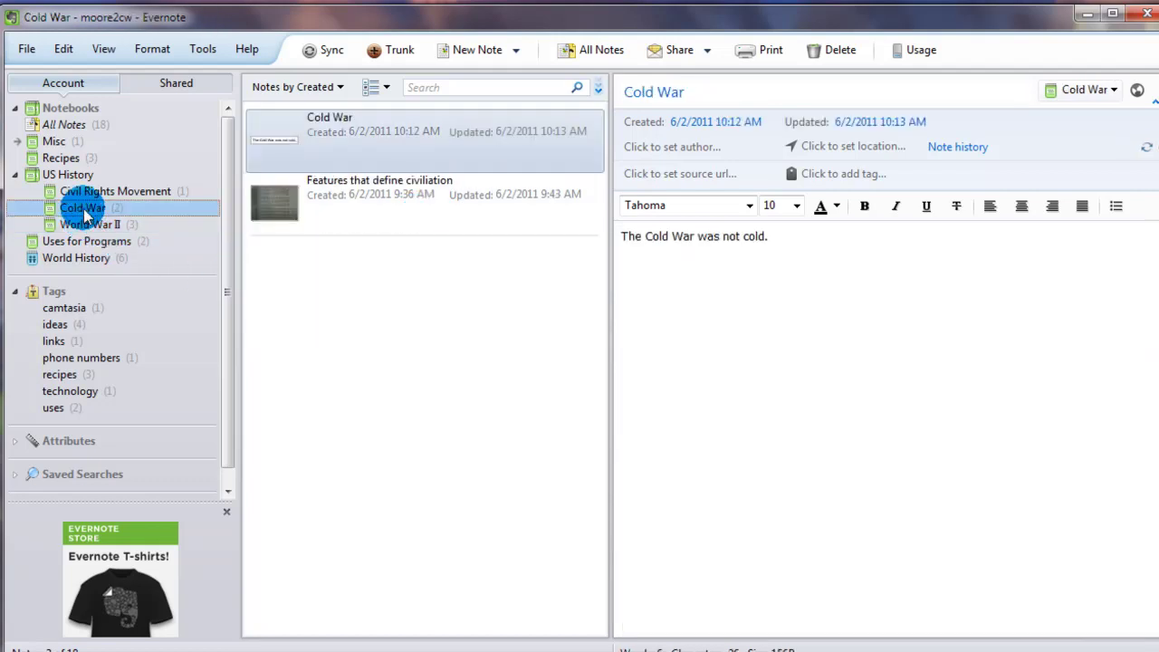
click(432, 221)
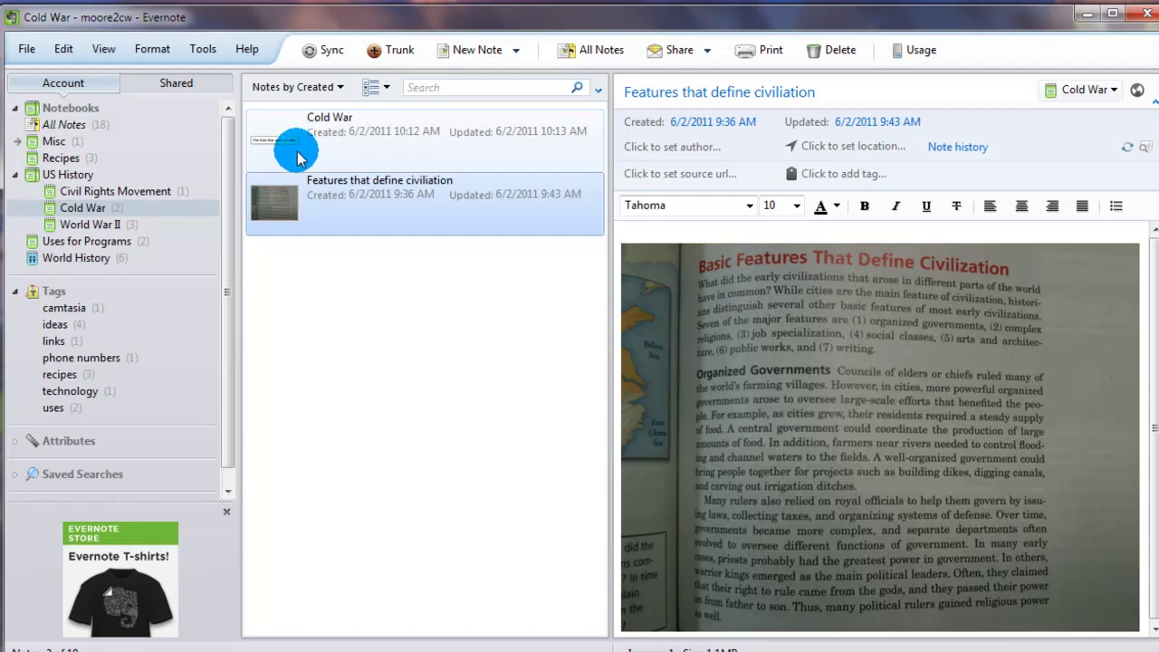
click(92, 225)
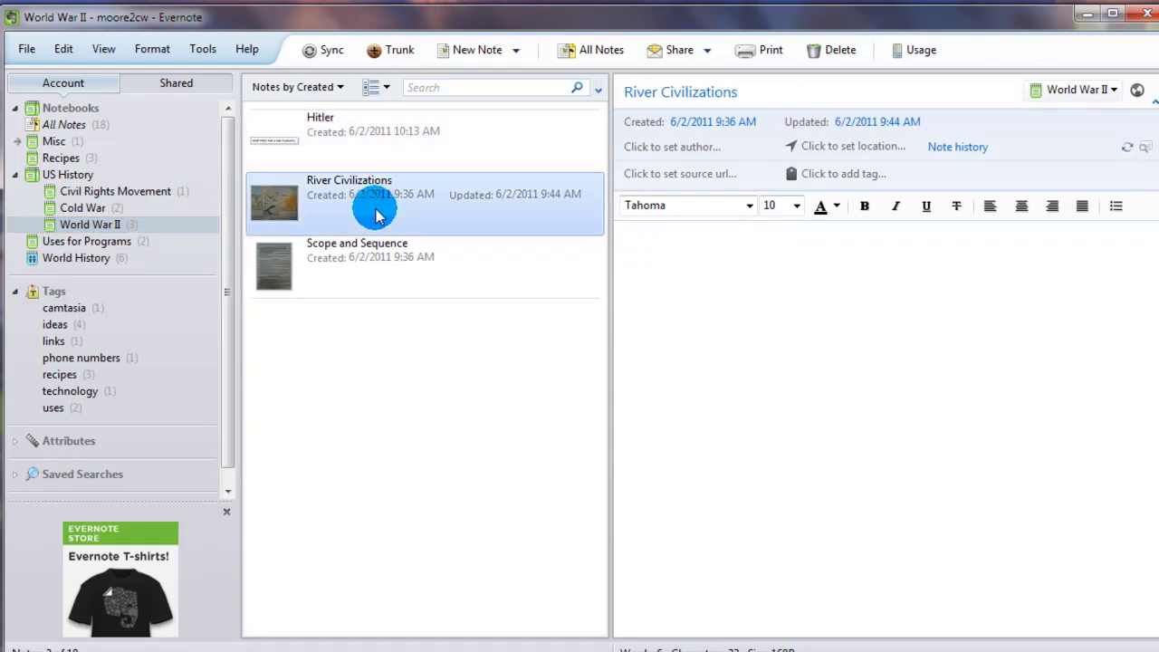
click(374, 218)
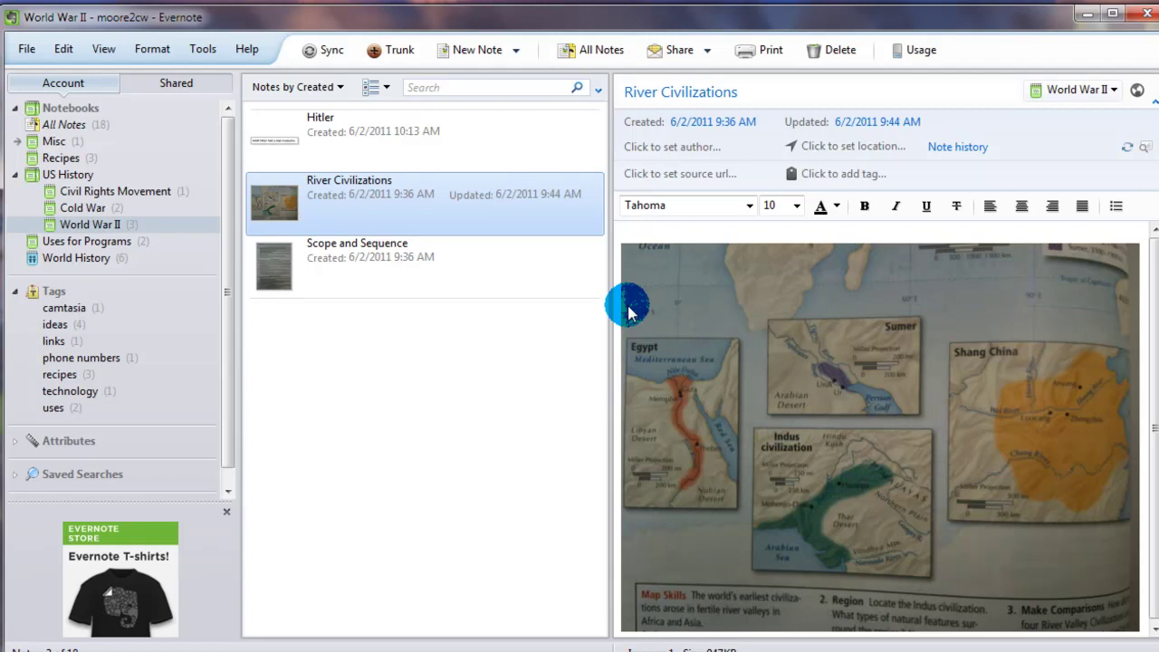
- Add the tag 'maps' to the River Civilizations note
click(845, 174)
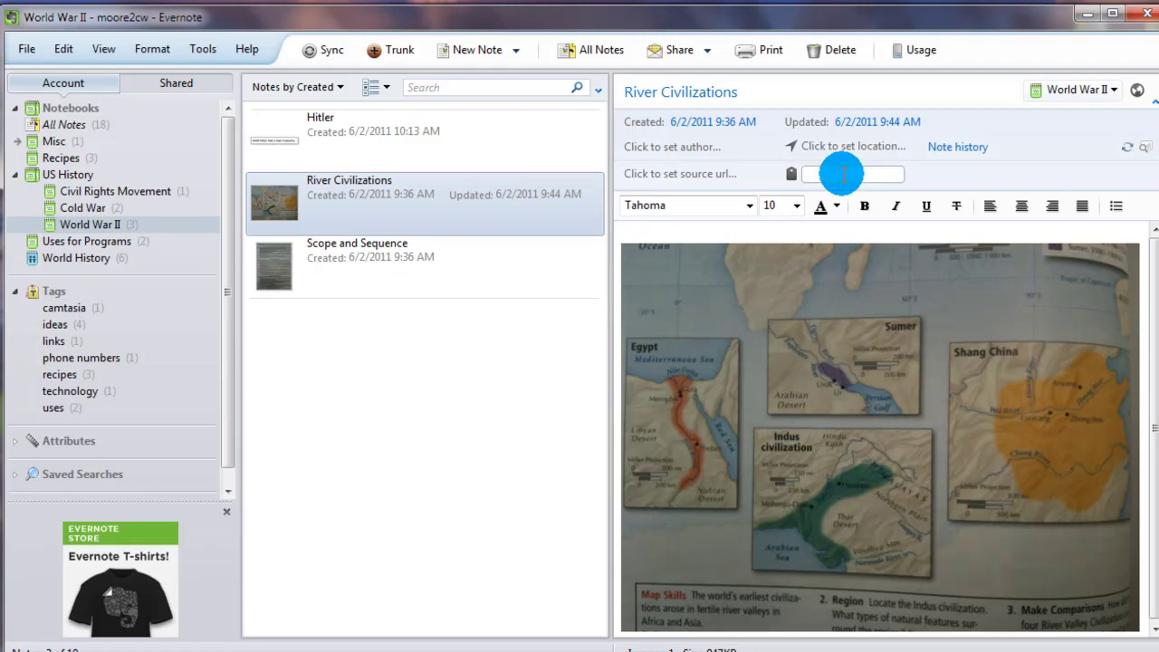
click(1075, 162)
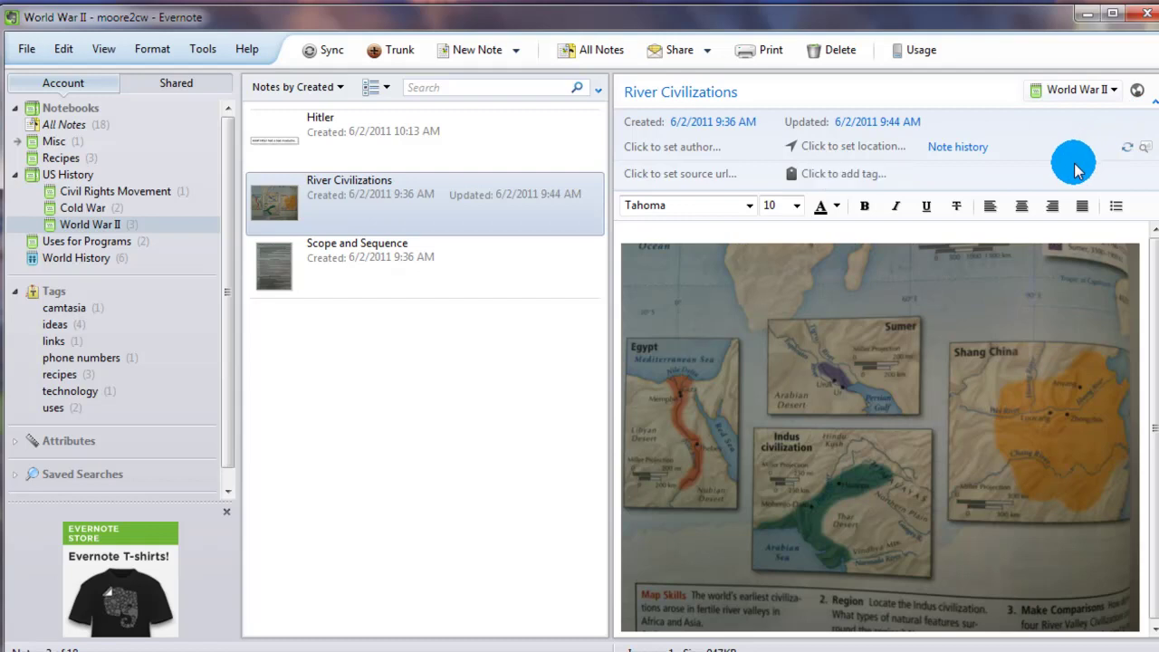
click(834, 176)
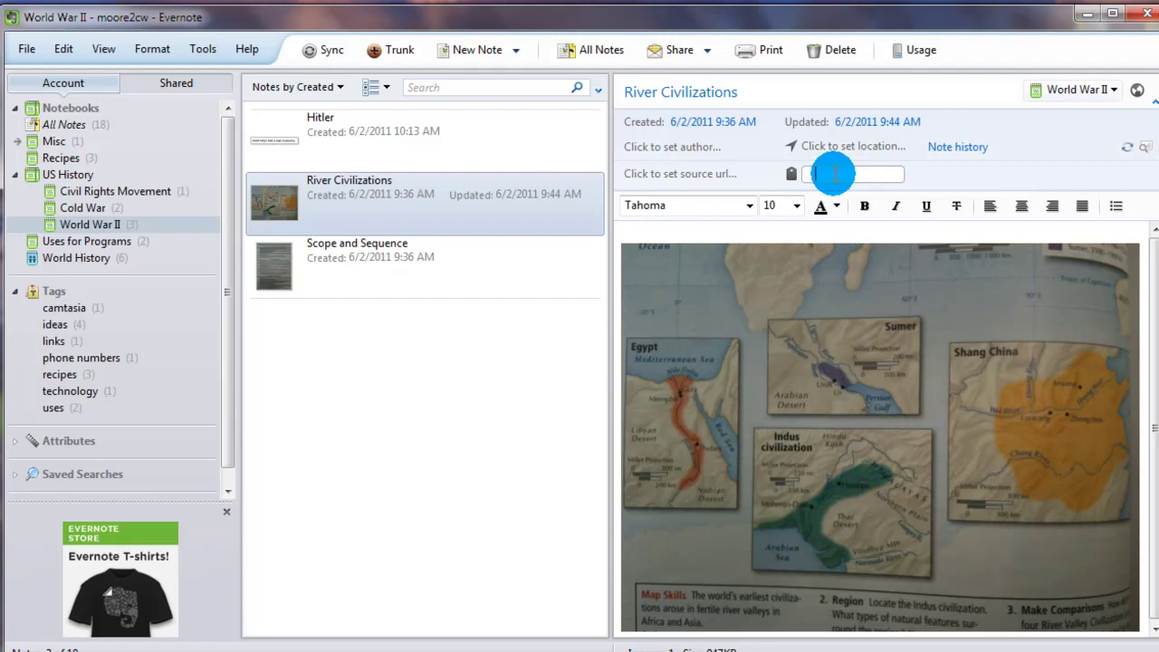
text(maps)
click(1041, 188)
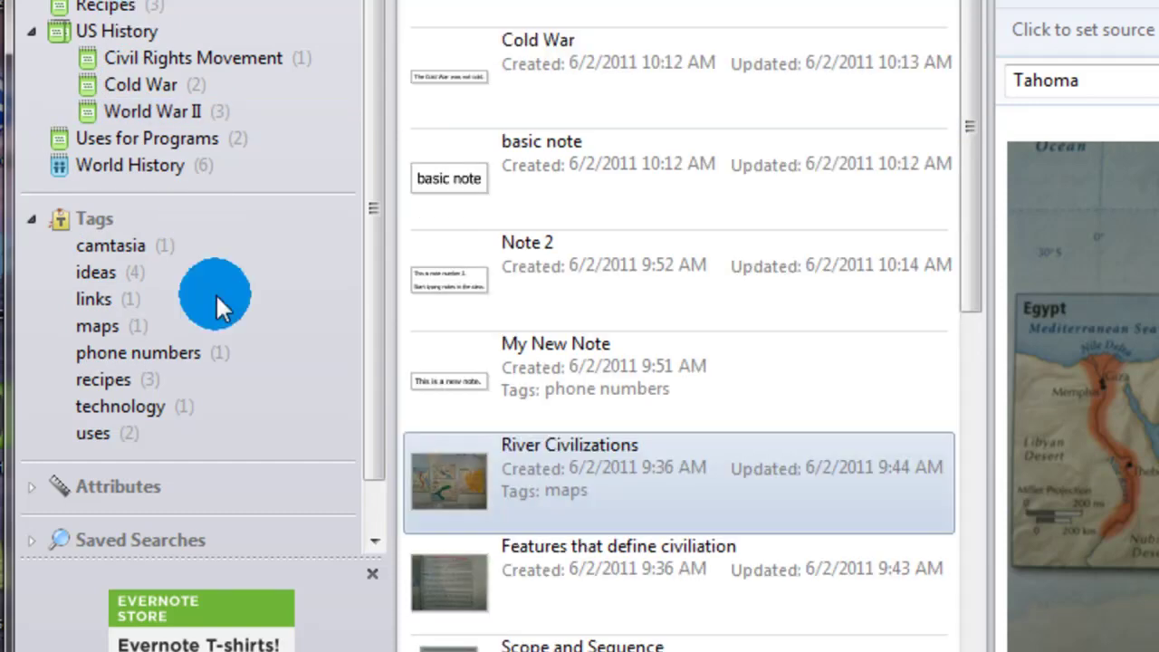
- Filter by the maps and phone numbers tags, ending on the three recipes-tagged BBQ sauce notes
click(107, 328)
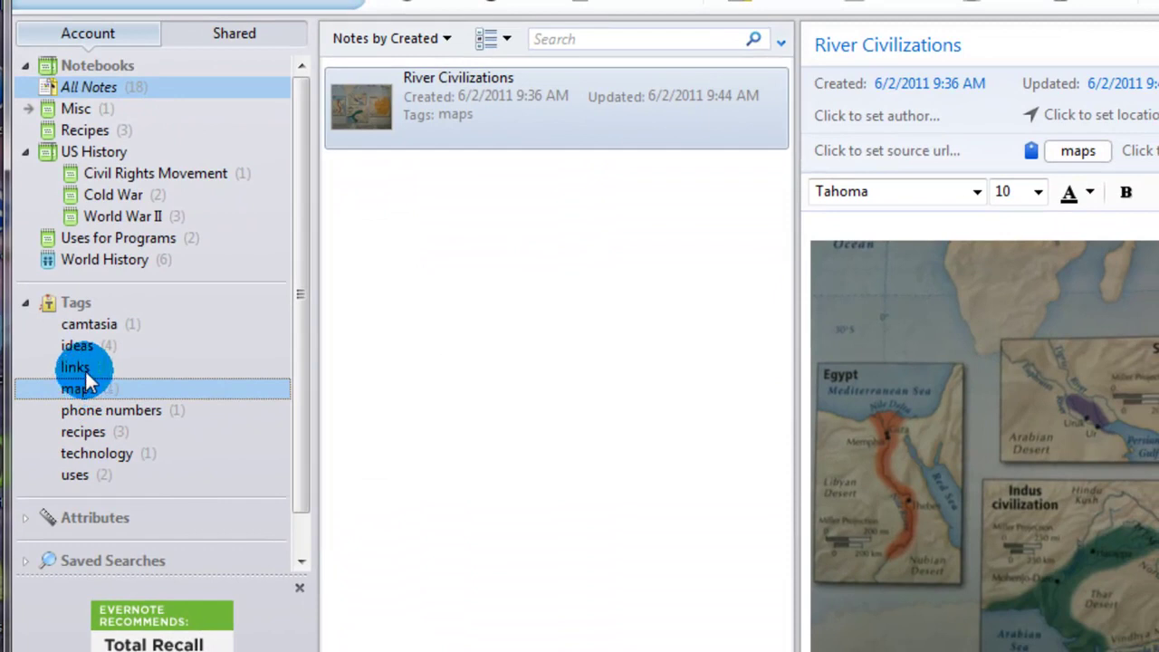
click(108, 413)
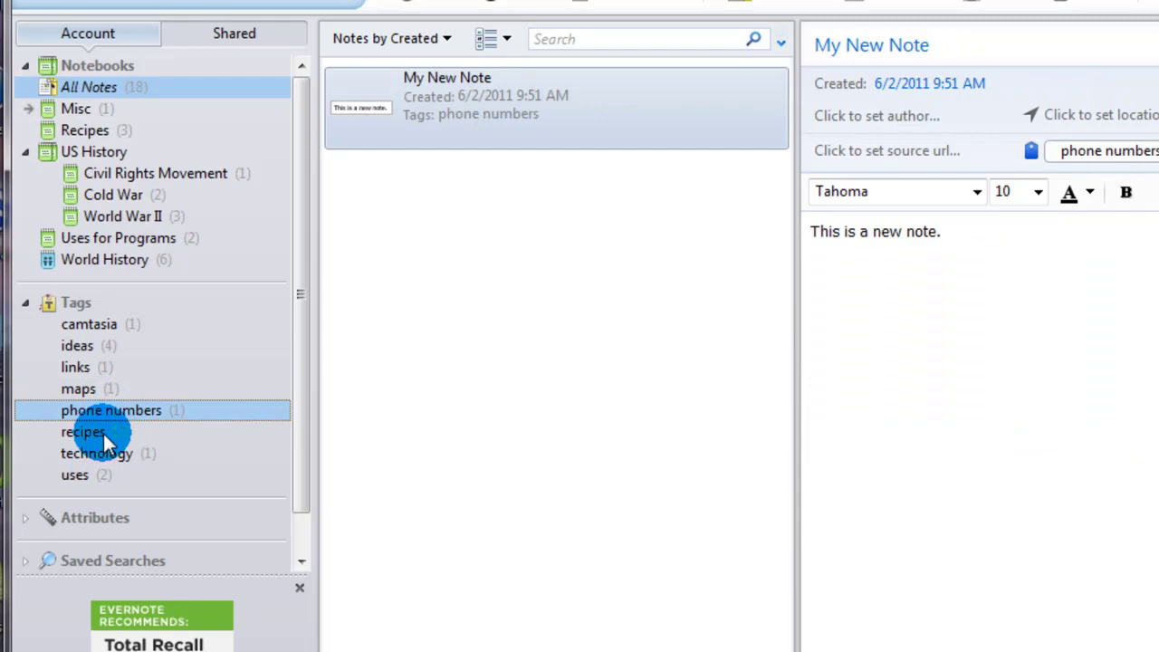
click(90, 436)
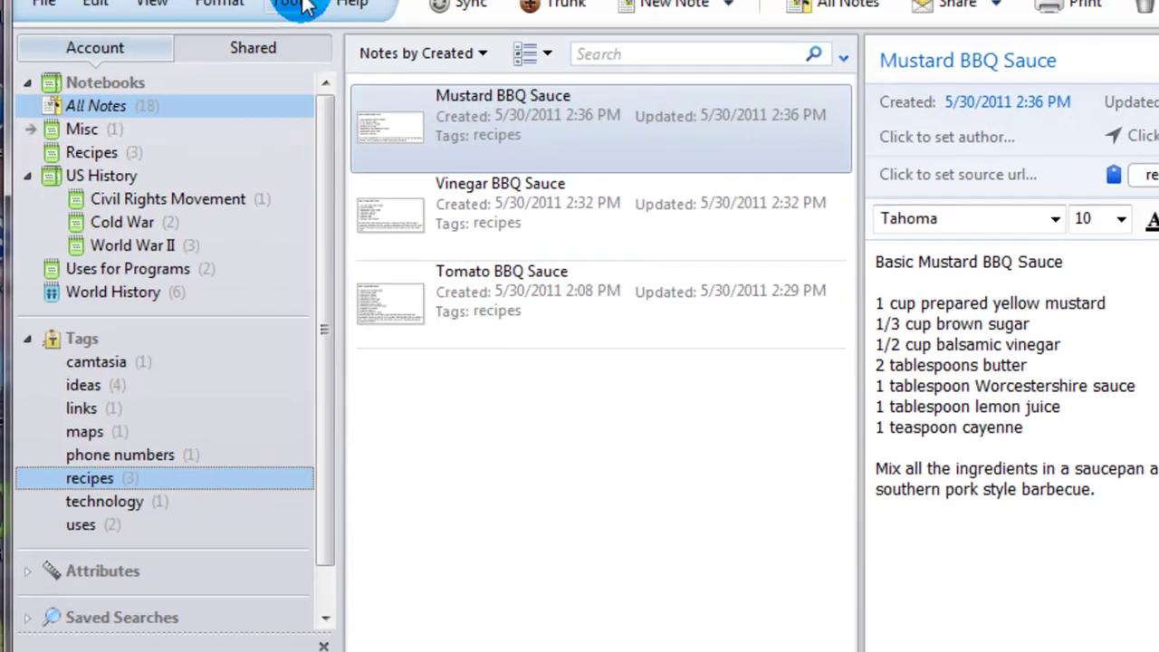
- Confirm the Import Folders settings for History Class, then close the Upgrade to Evernote Premium prompt
click(265, 0)
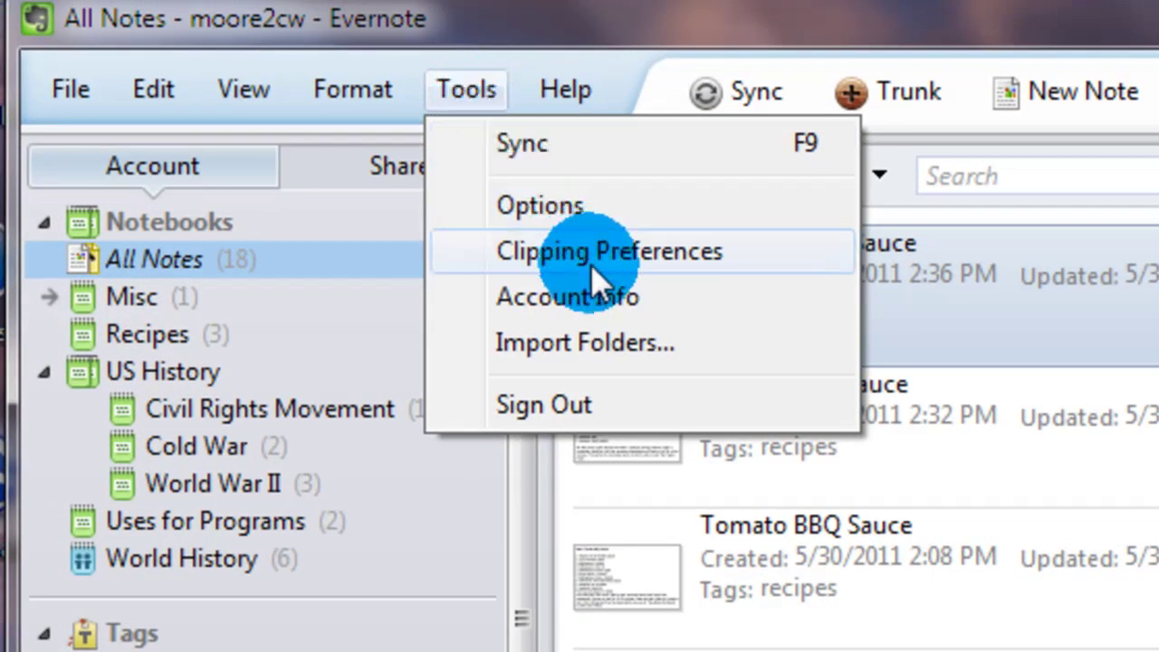
click(634, 344)
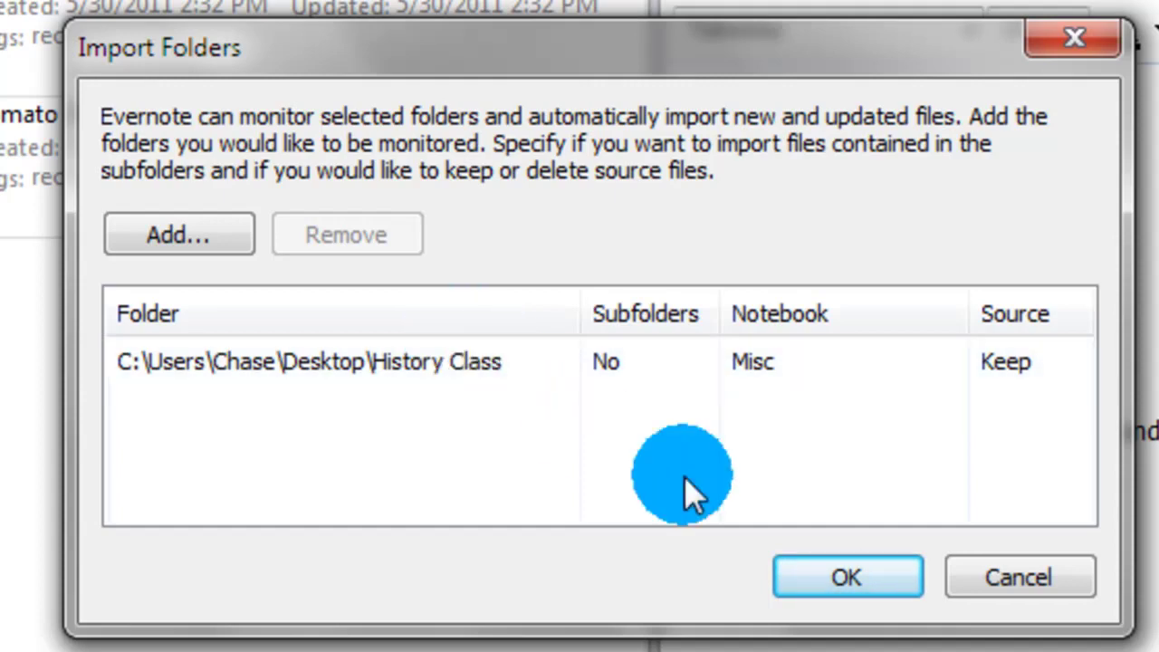
click(902, 568)
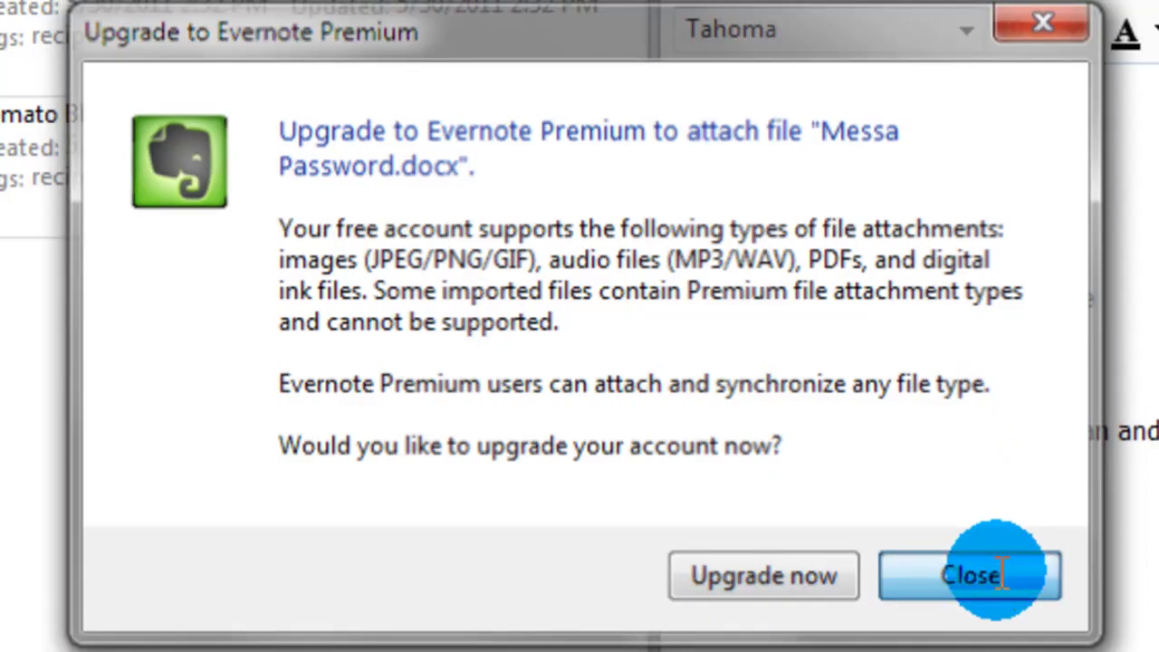
click(973, 576)
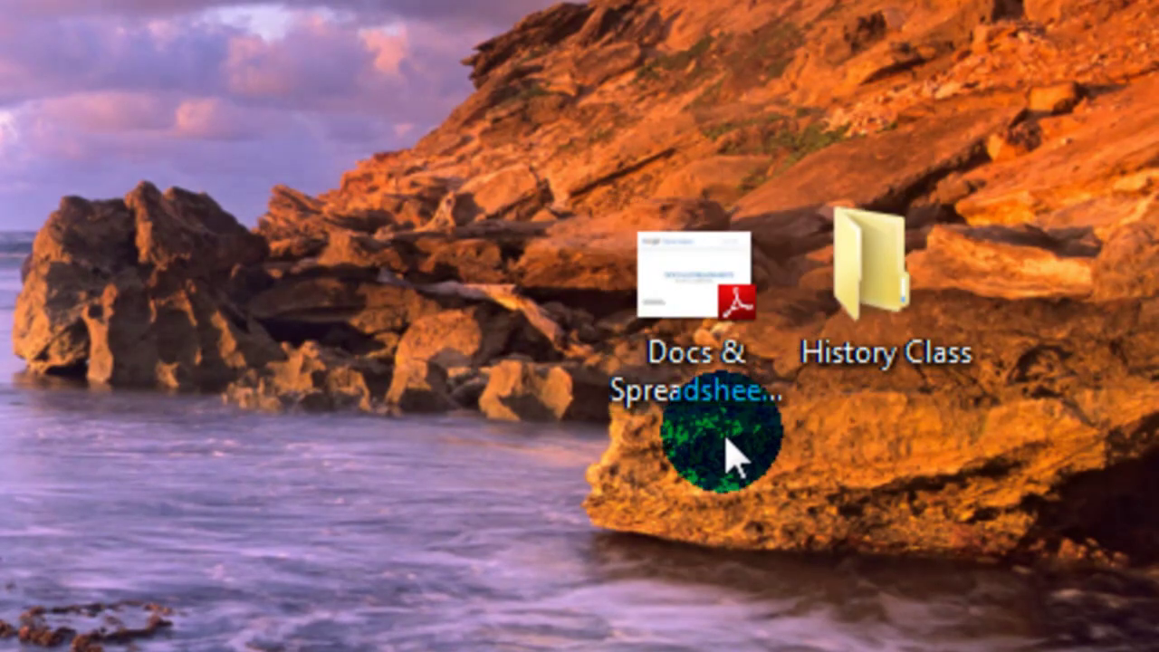
- Move the Docs & Spreadsheets in the Classroom PDF into the History Class folder
click(708, 395)
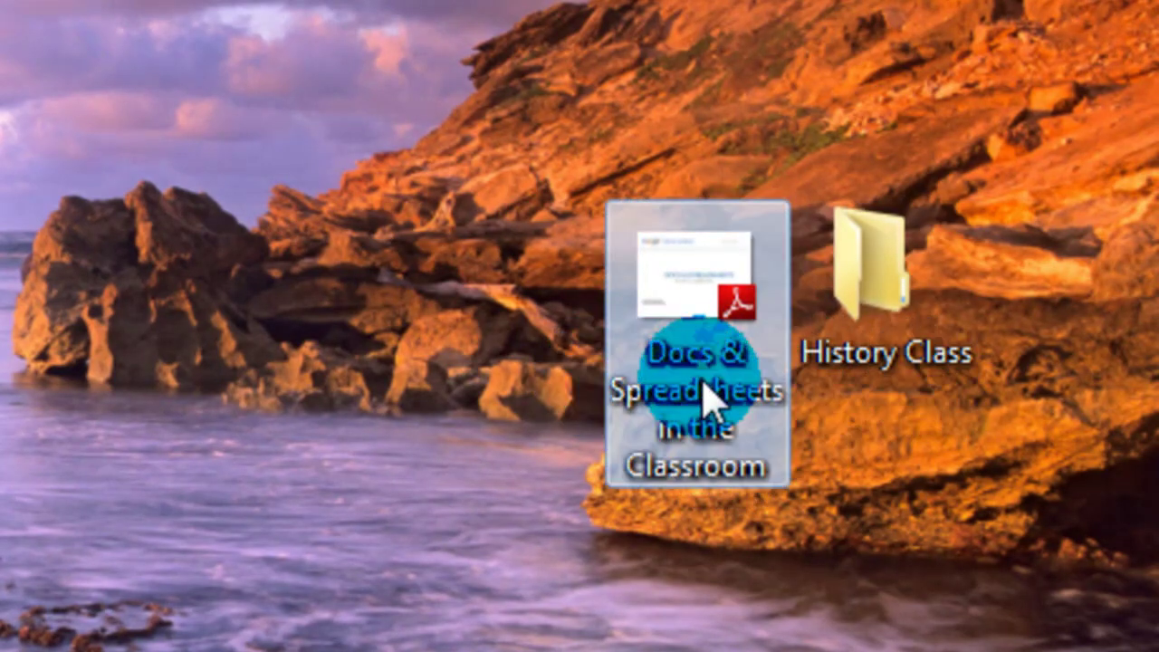
click(900, 305)
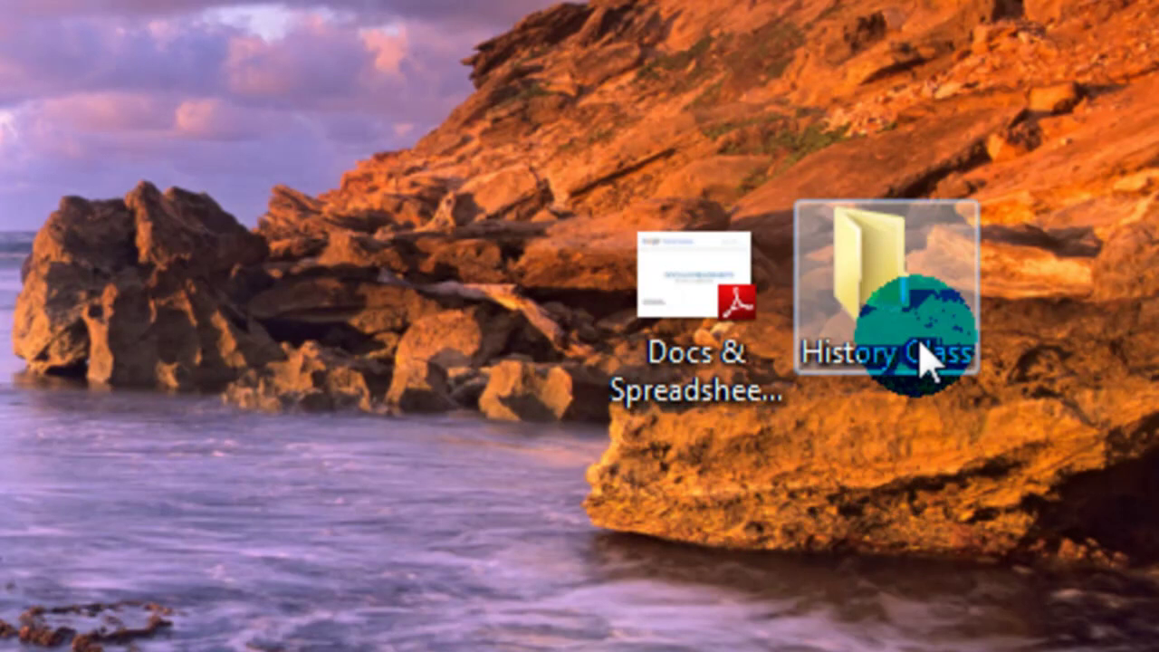
click(882, 407)
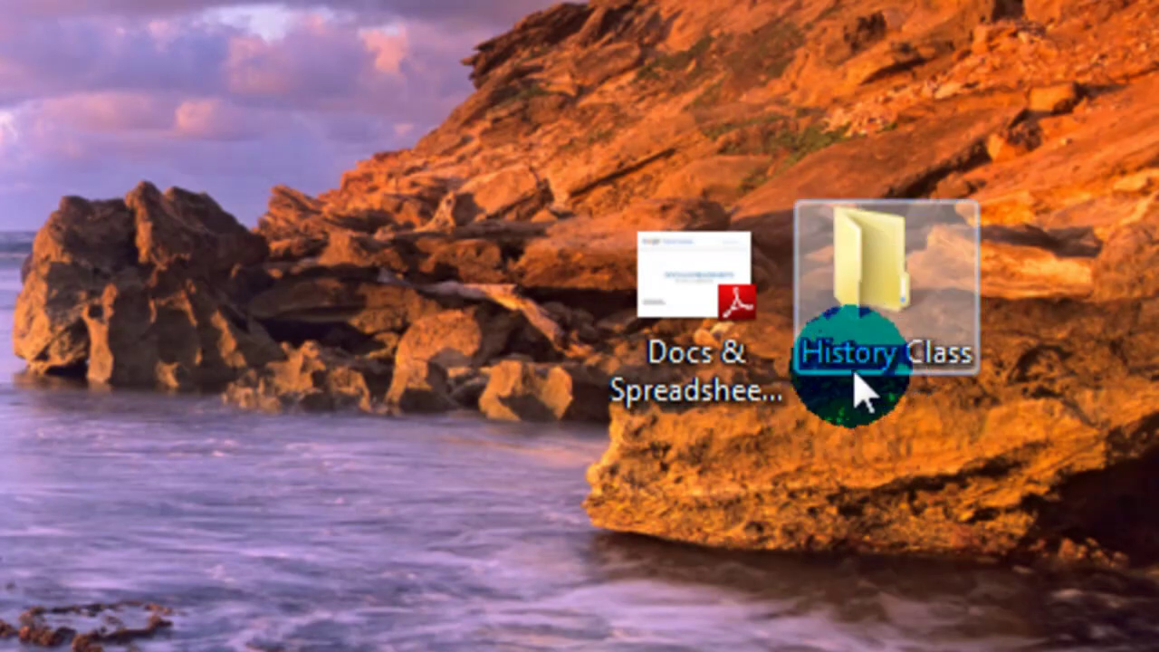
mouse_move(682, 371)
drag(681, 367, 872, 262)
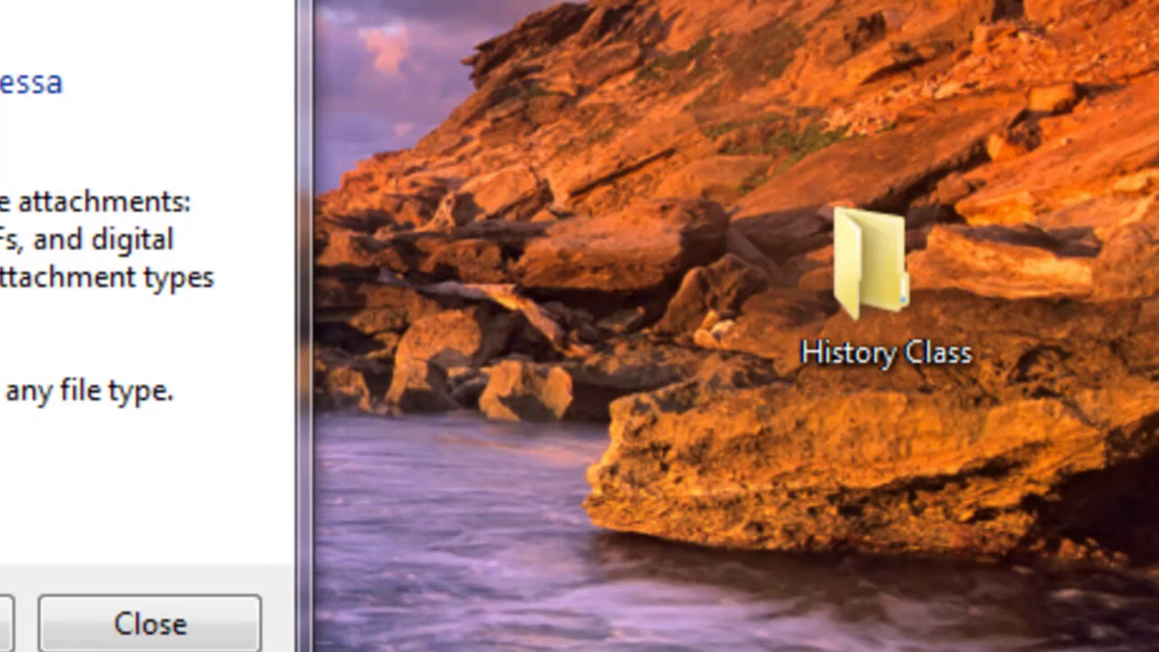
- Dismiss the Evernote upgrade prompt and open the History Class folder
click(150, 623)
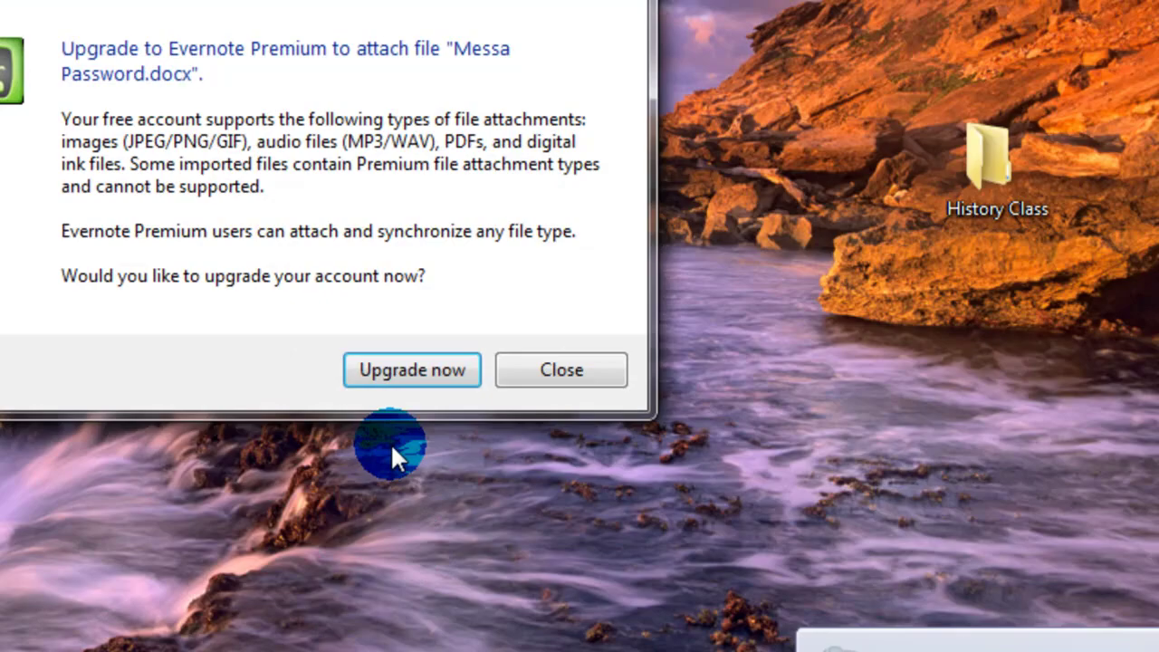
click(560, 371)
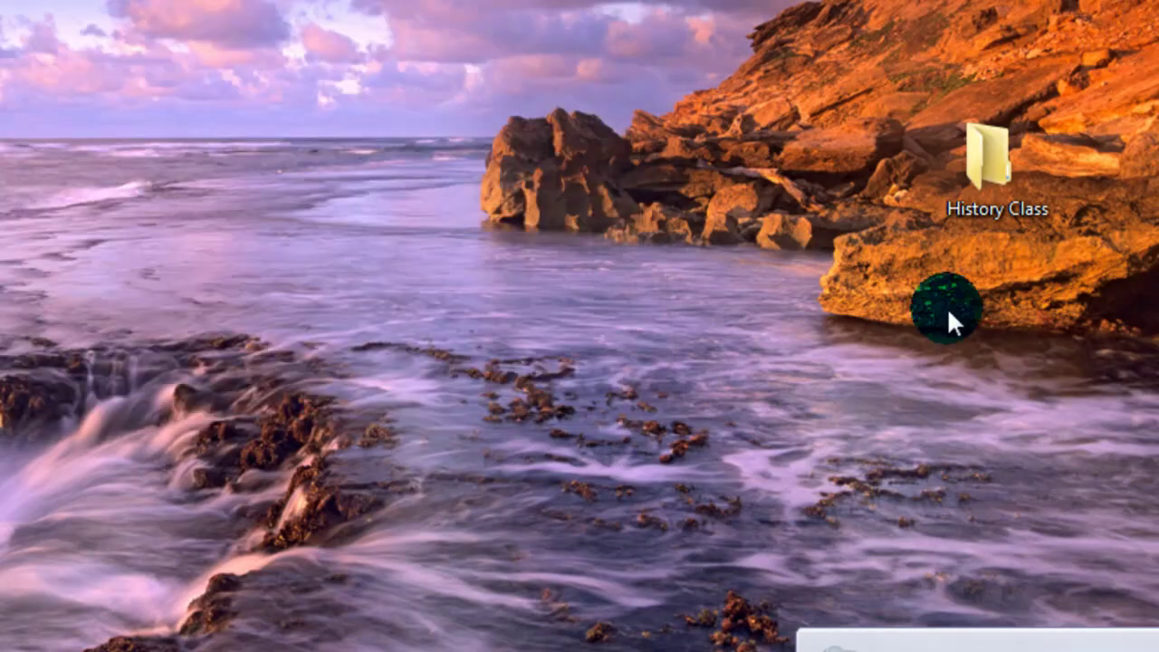
double_click(980, 144)
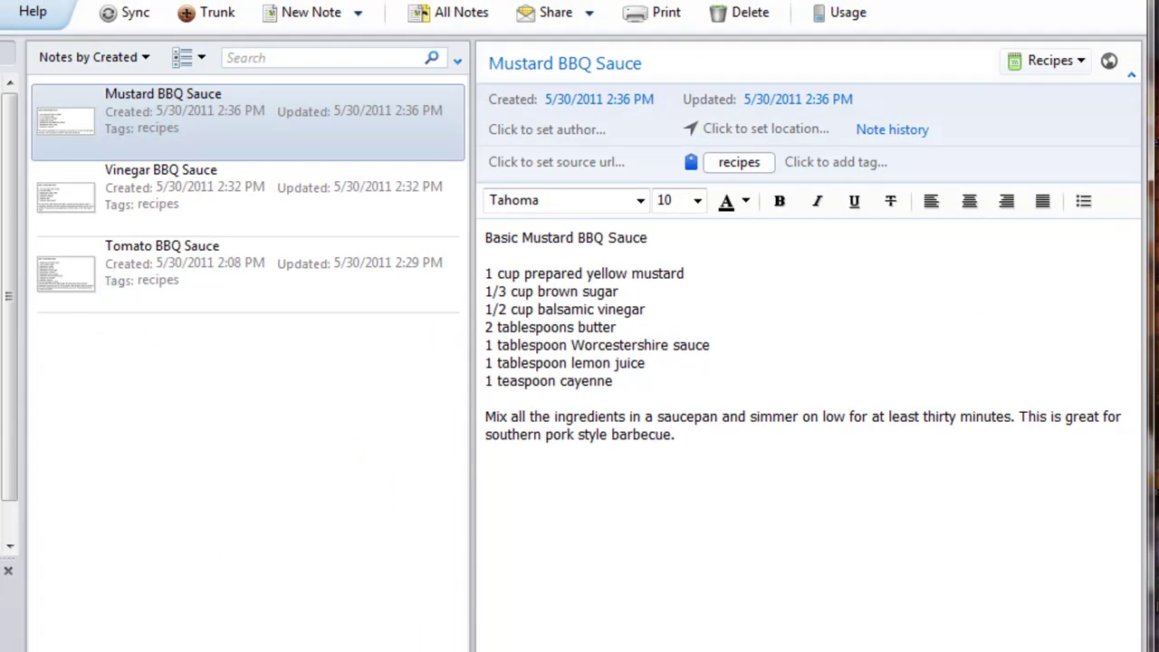
- Open the imported Docs & Spreadsheets PDF note and page through it, ending on page 3 of 57
drag(455, 347, 460, 141)
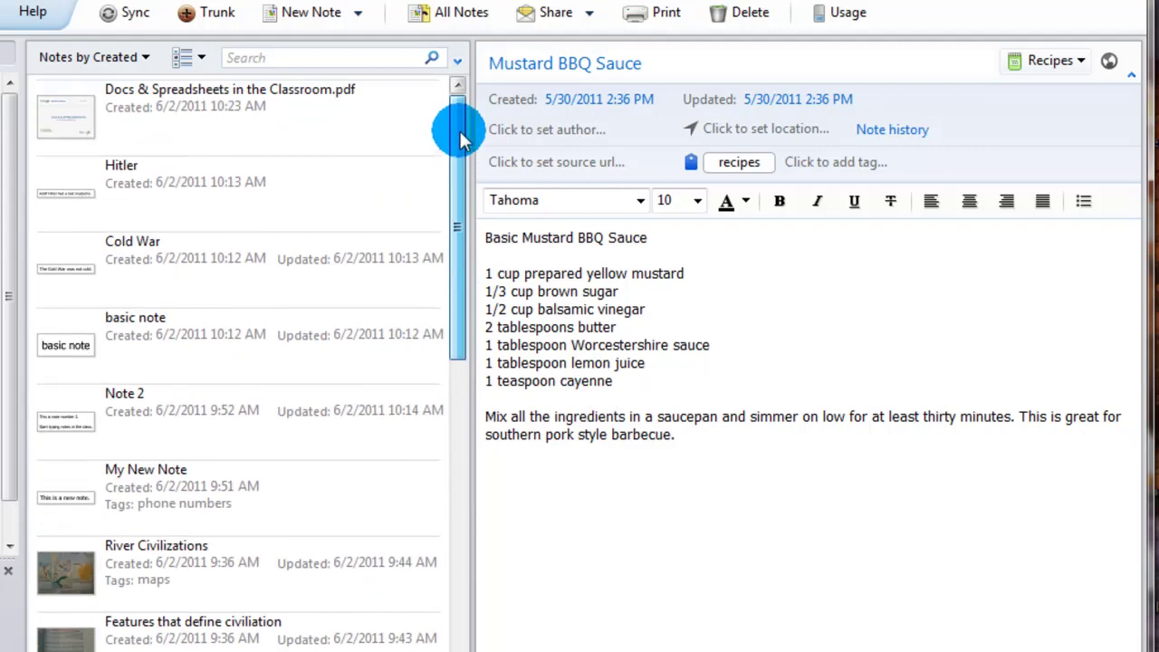
click(190, 129)
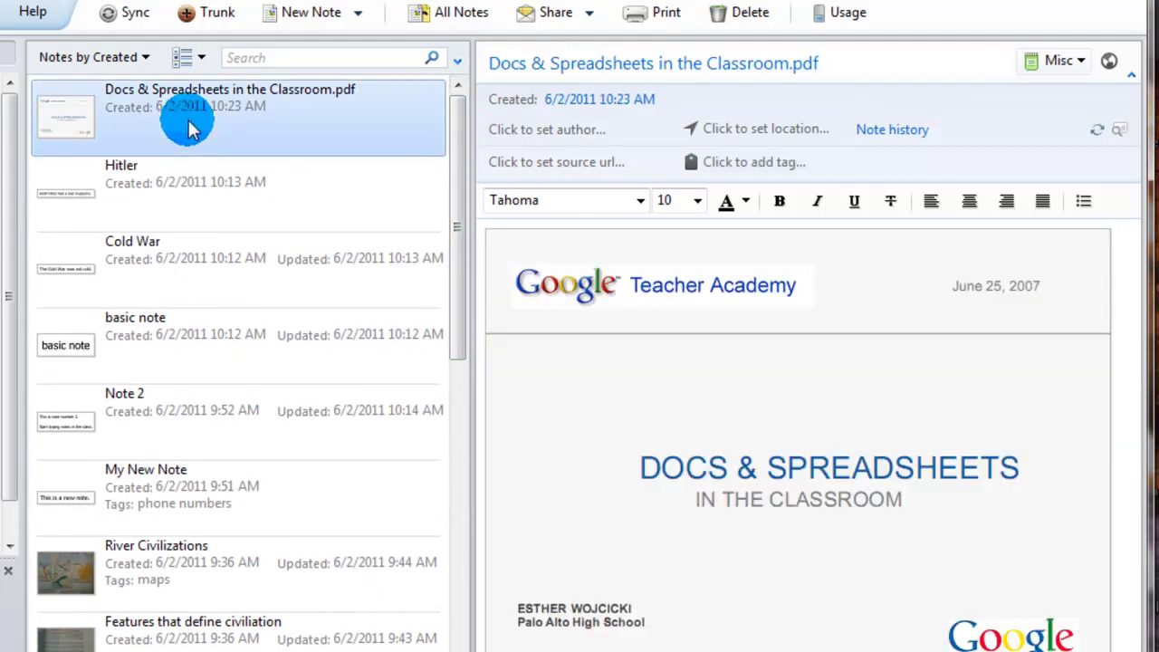
mouse_move(962, 440)
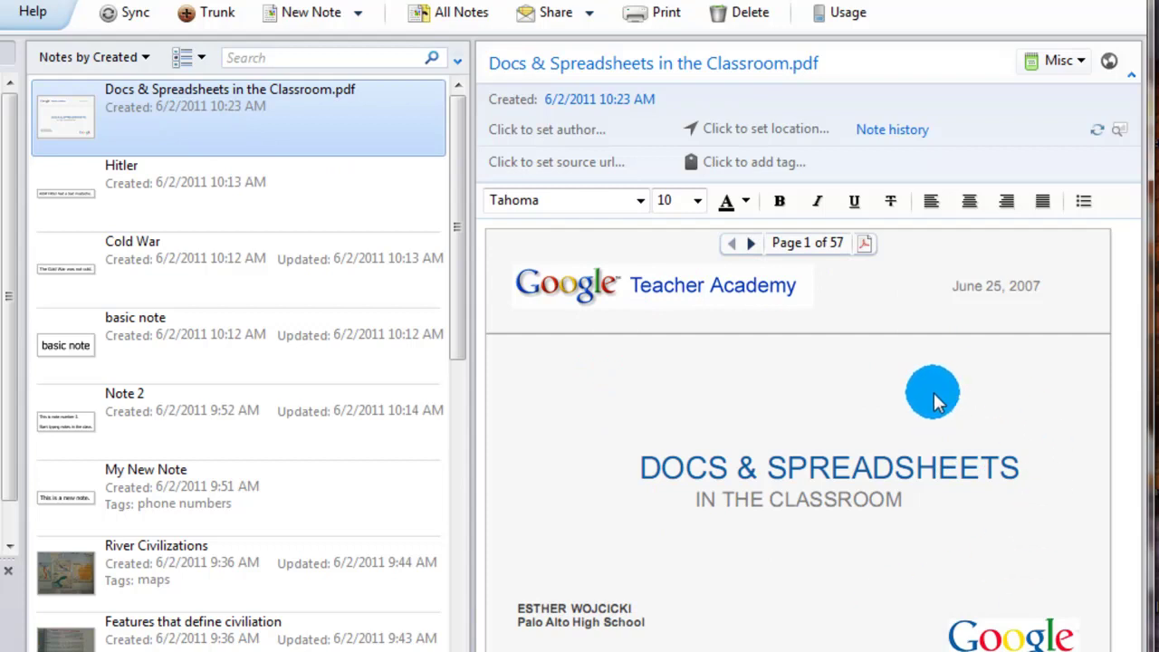
click(751, 243)
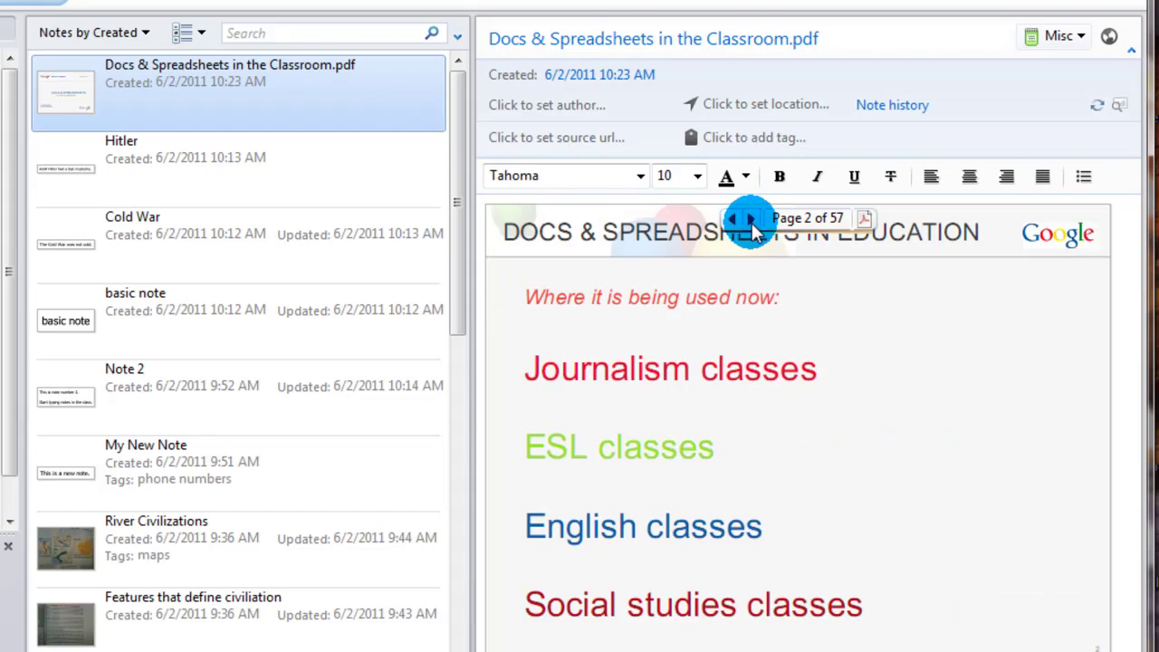
click(750, 220)
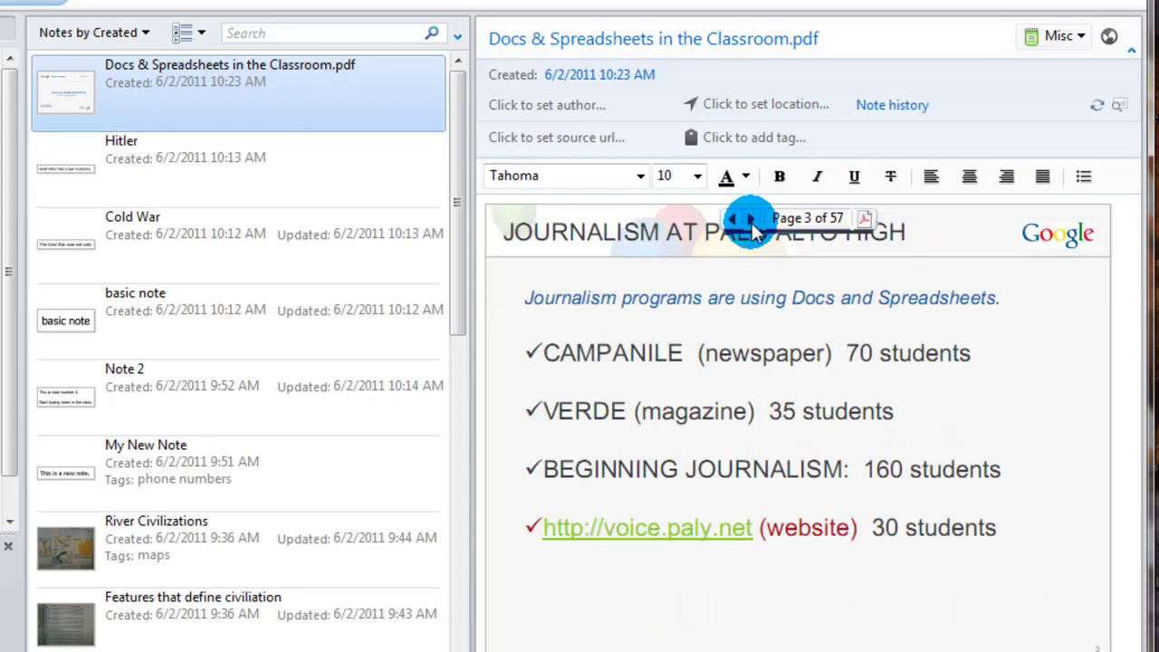
click(751, 223)
click(730, 223)
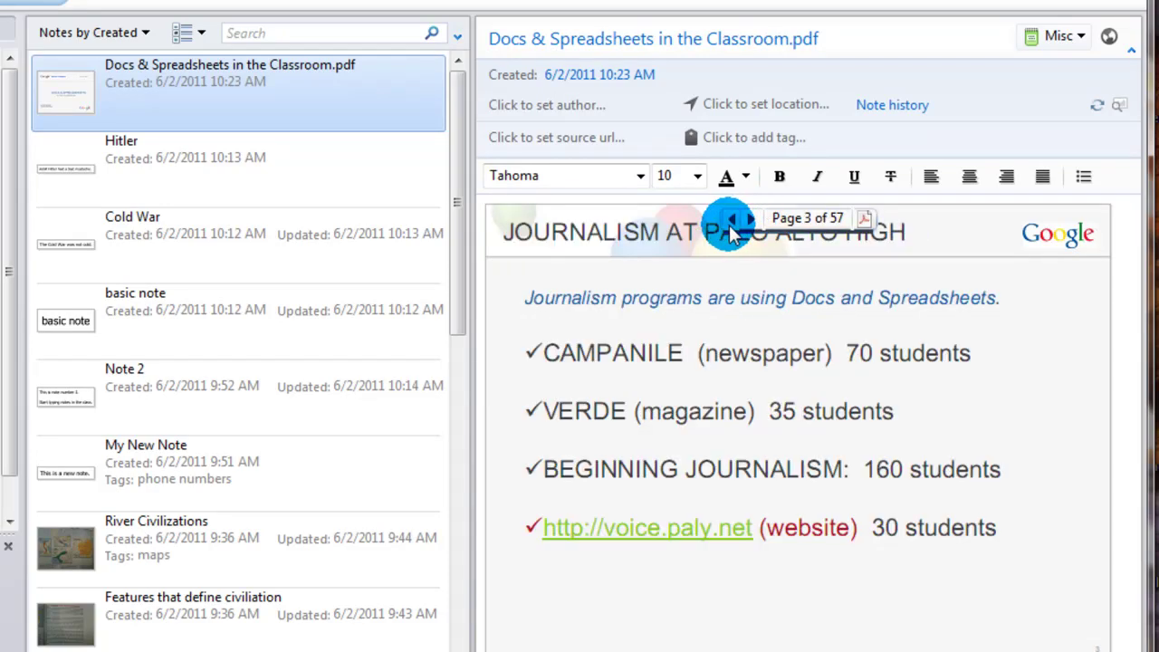